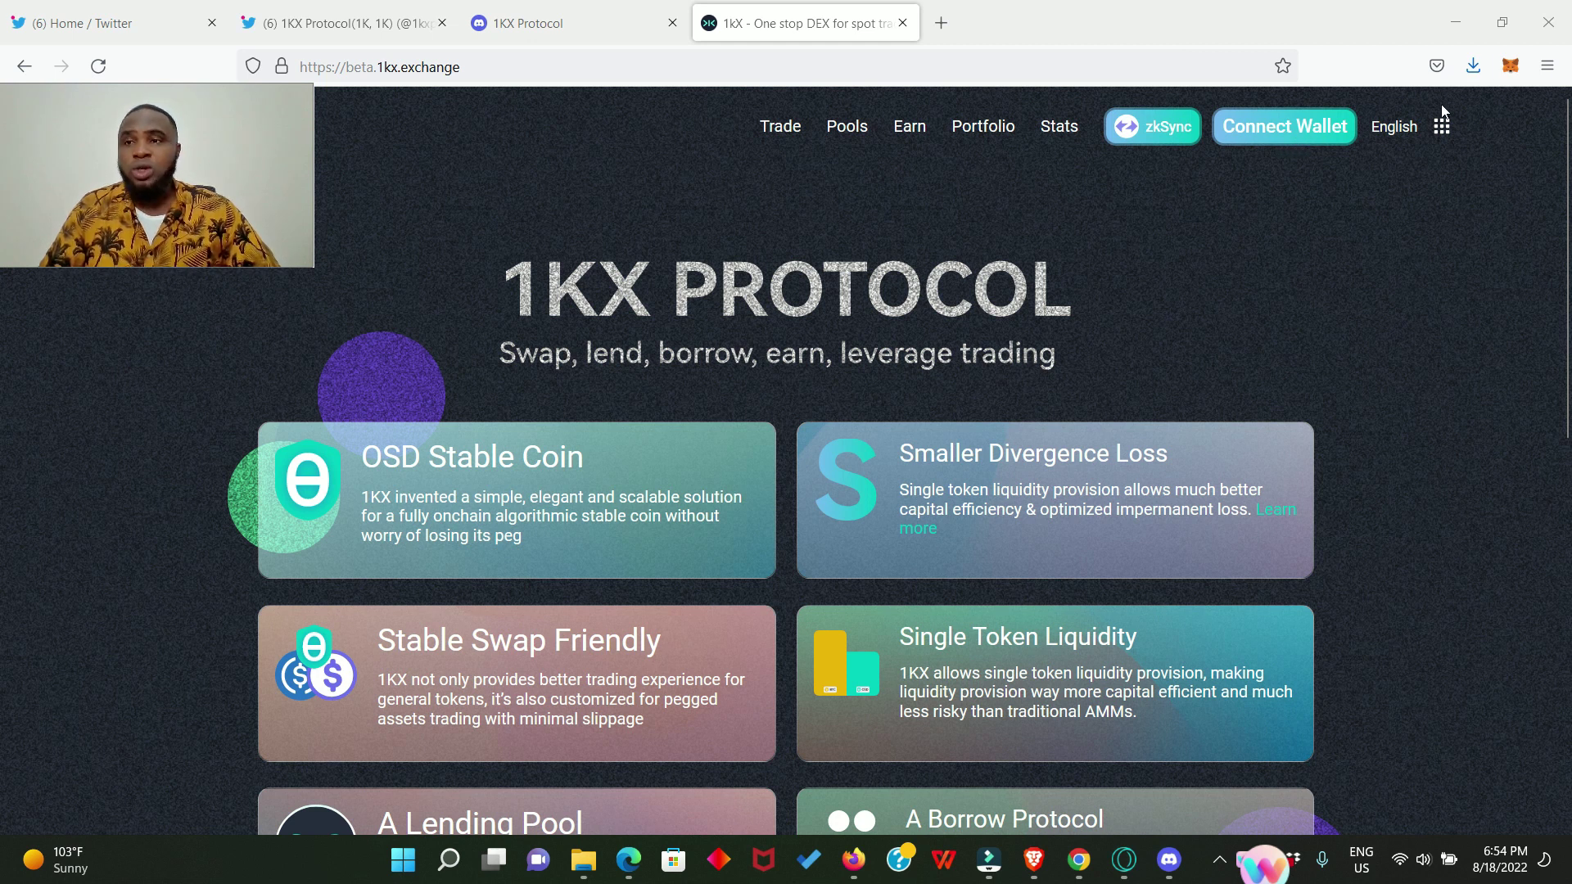
# Step: Connect the MetaMask wallet to 1kX Protocol
pyautogui.click(1287, 134)
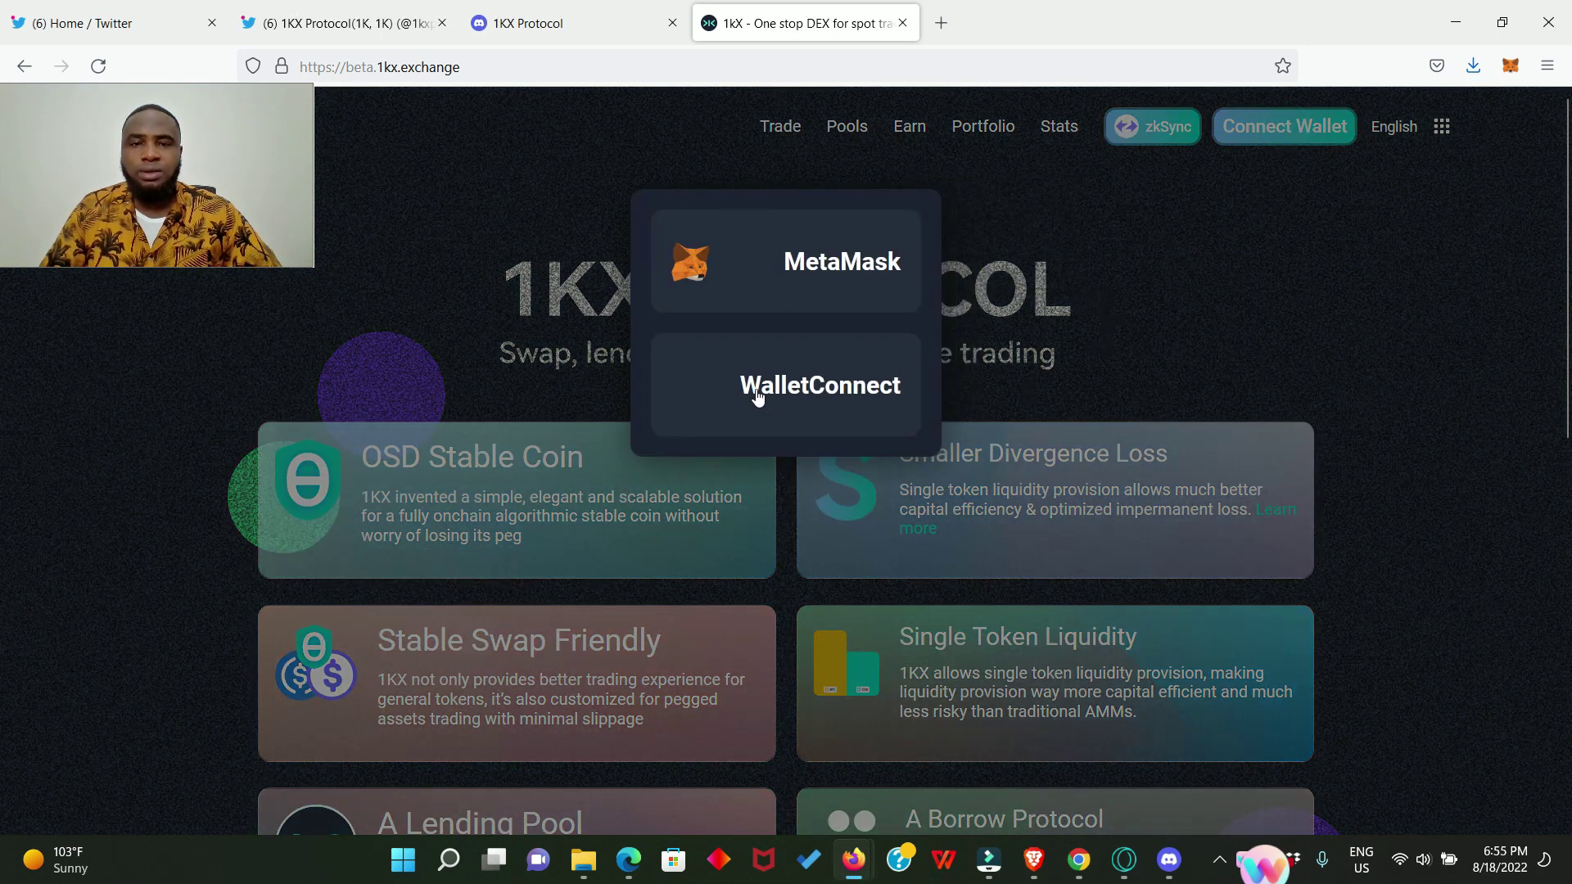
pyautogui.click(810, 262)
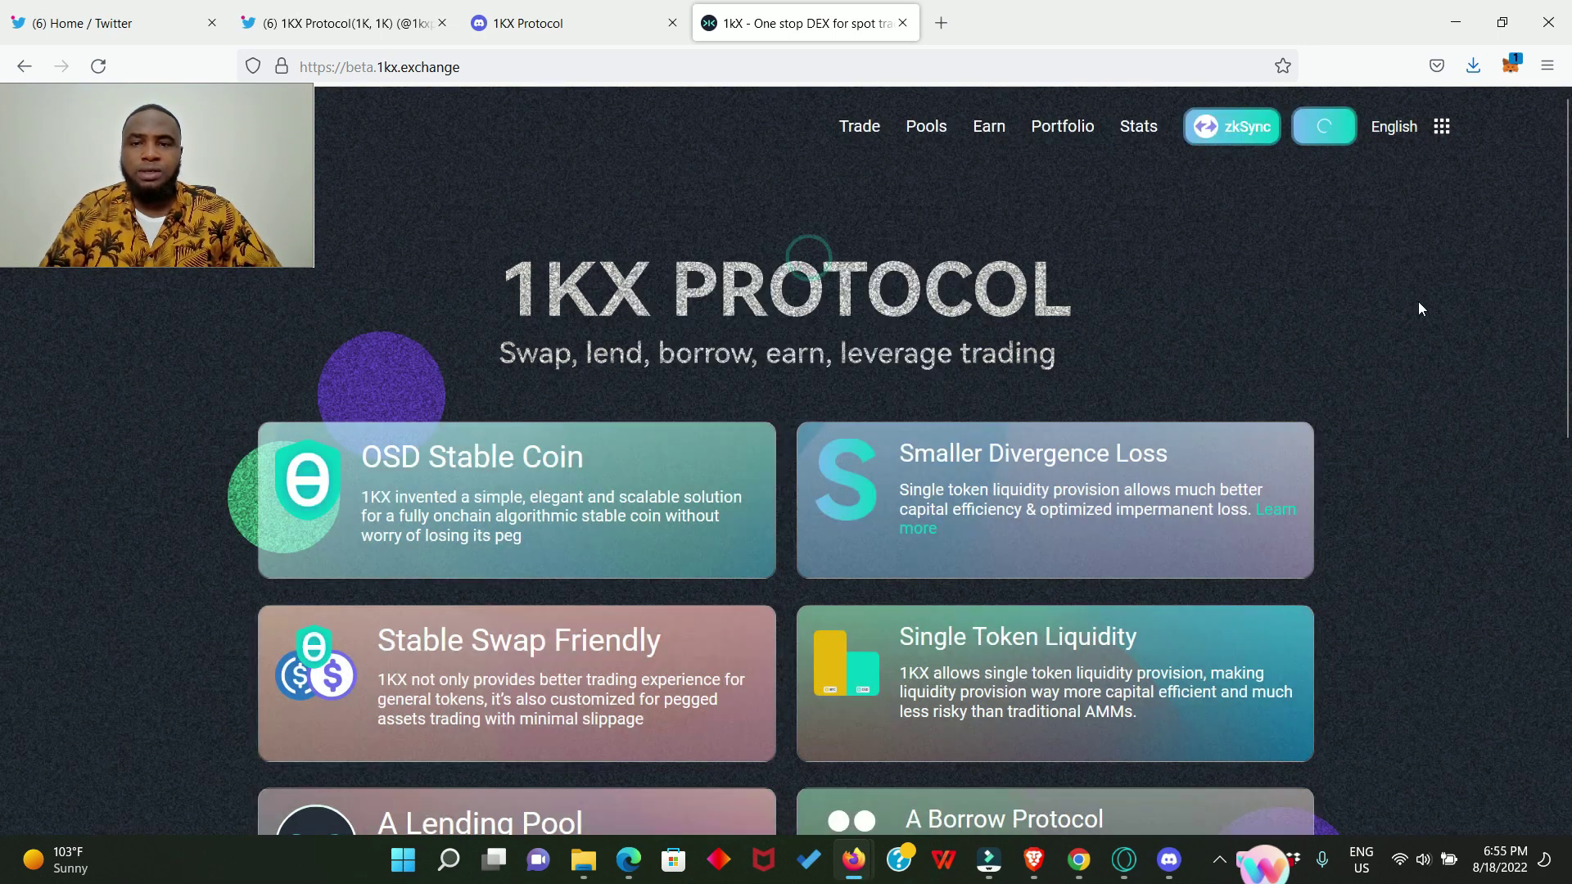
pyautogui.click(1494, 582)
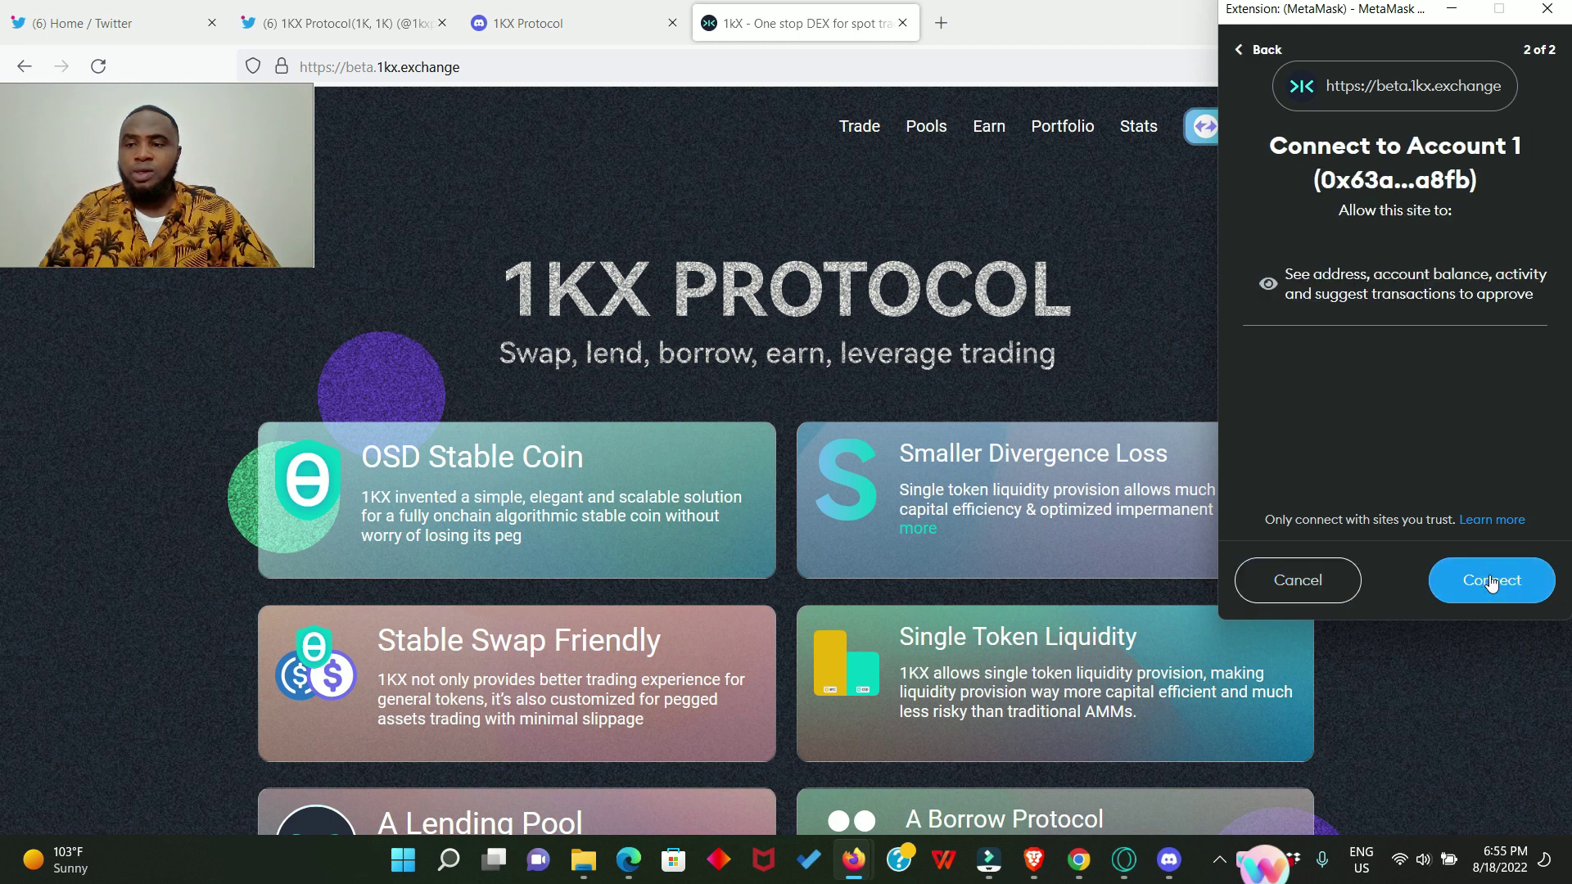
pyautogui.click(1495, 583)
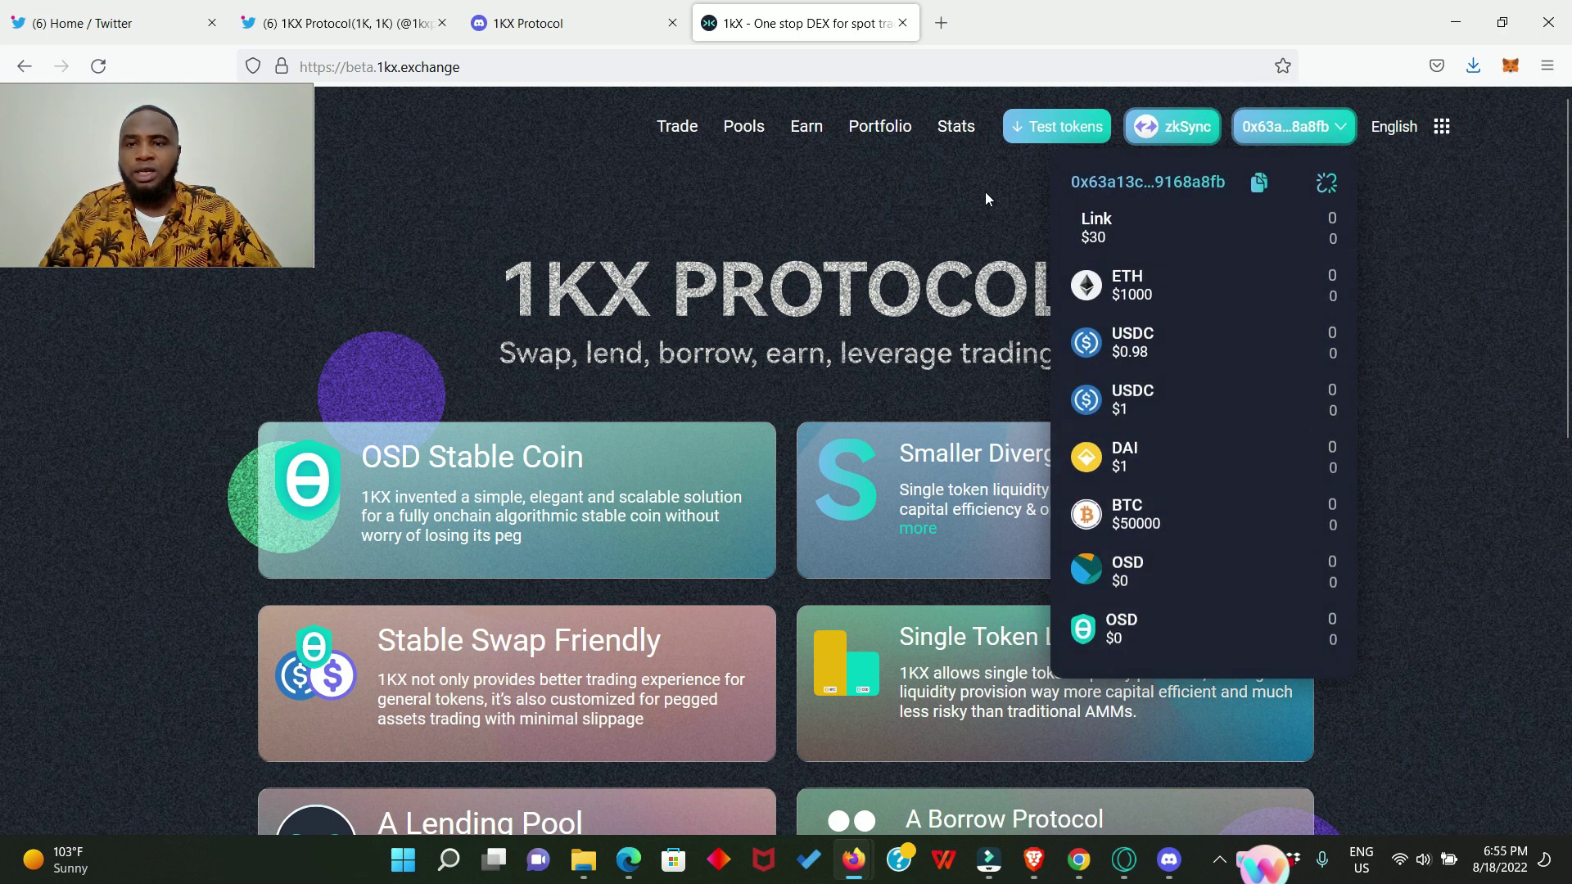
# Step: Claim the free testnet tokens and check the wallet's new ETH and USDC balances
pyautogui.click(984, 195)
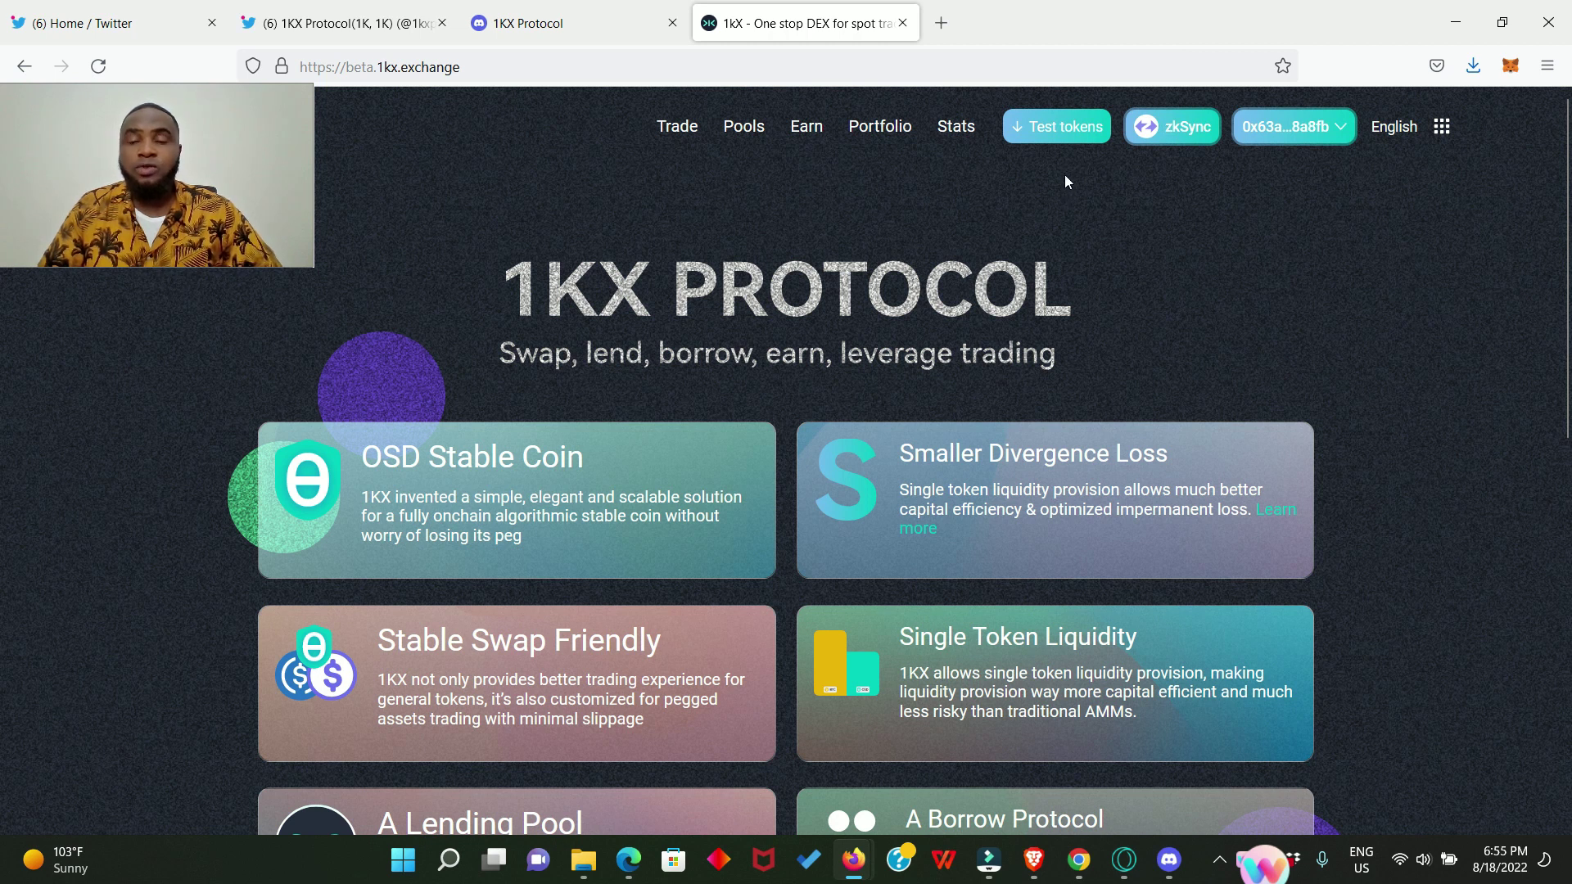
pyautogui.click(1066, 130)
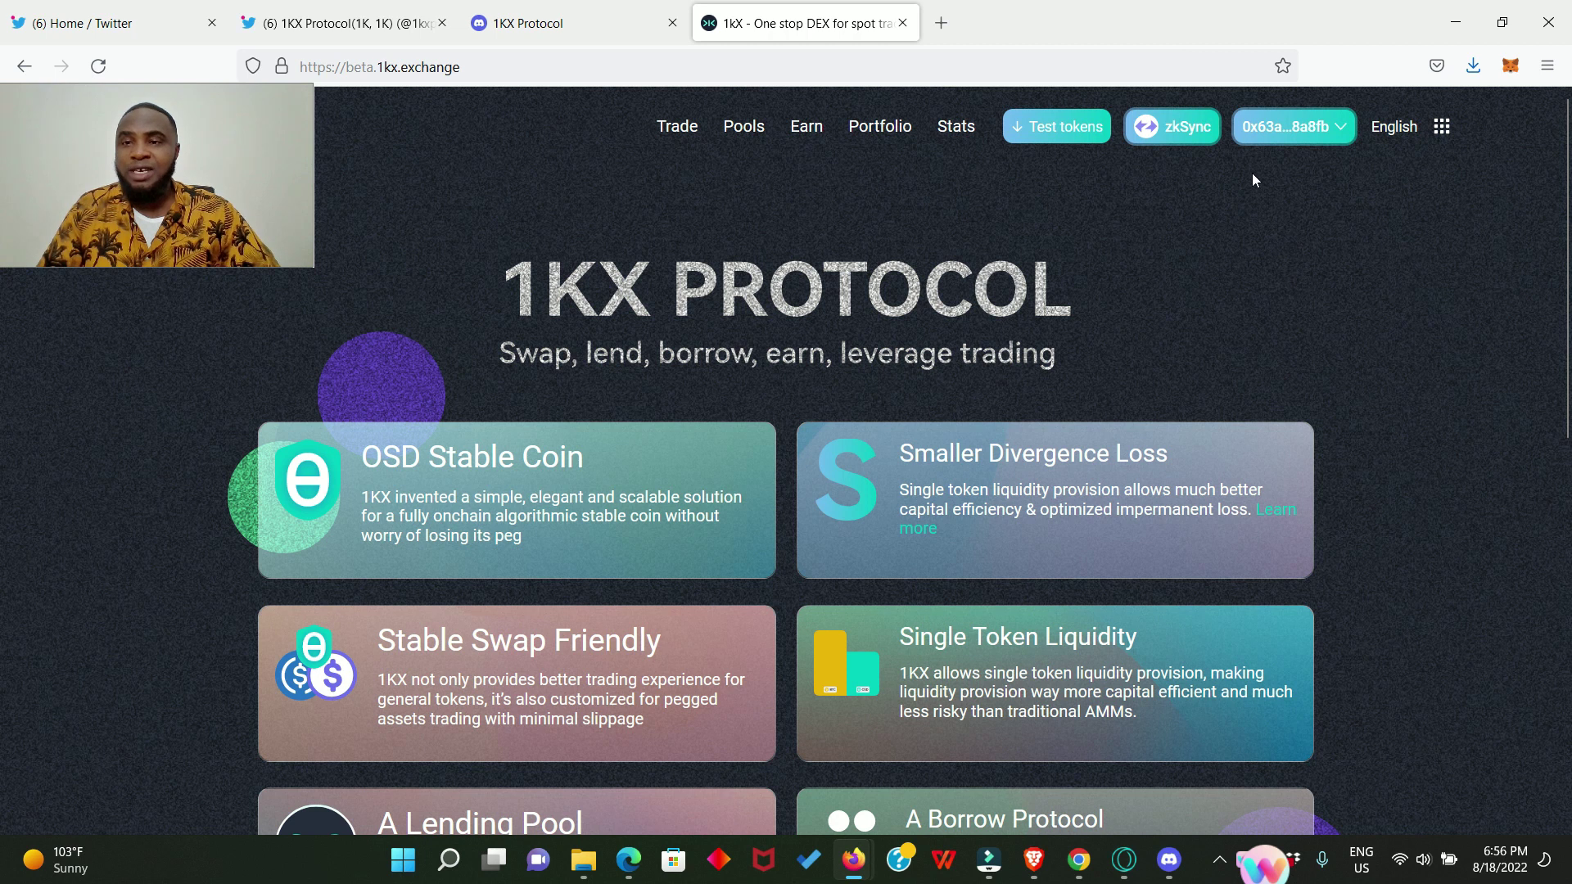
pyautogui.click(1271, 140)
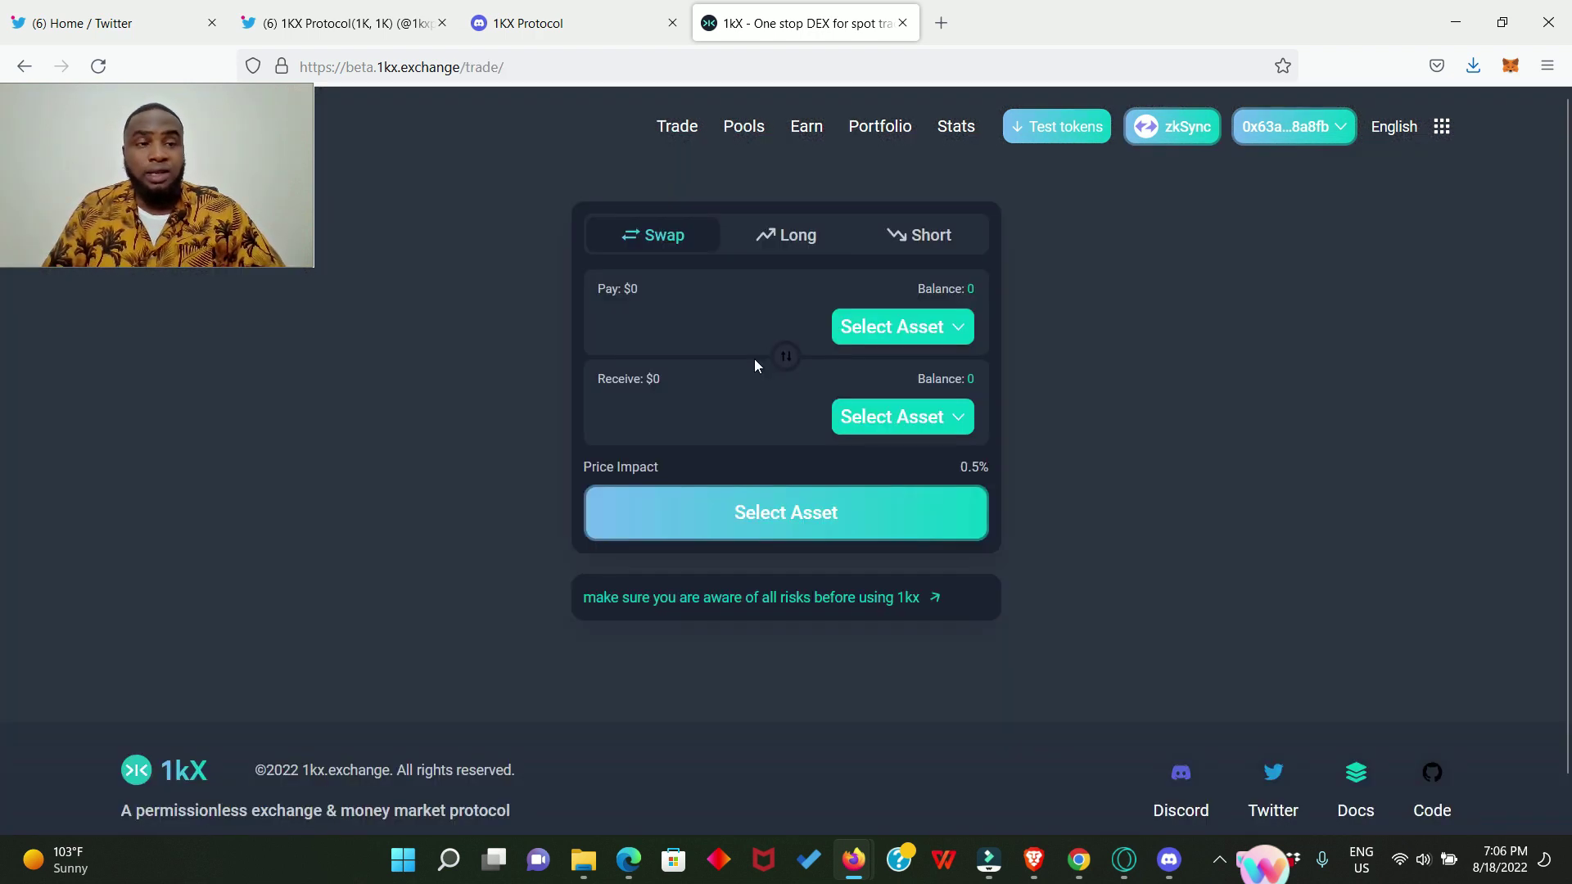
# Step: Set up a swap paying 20 USDC to receive OSD
pyautogui.click(911, 329)
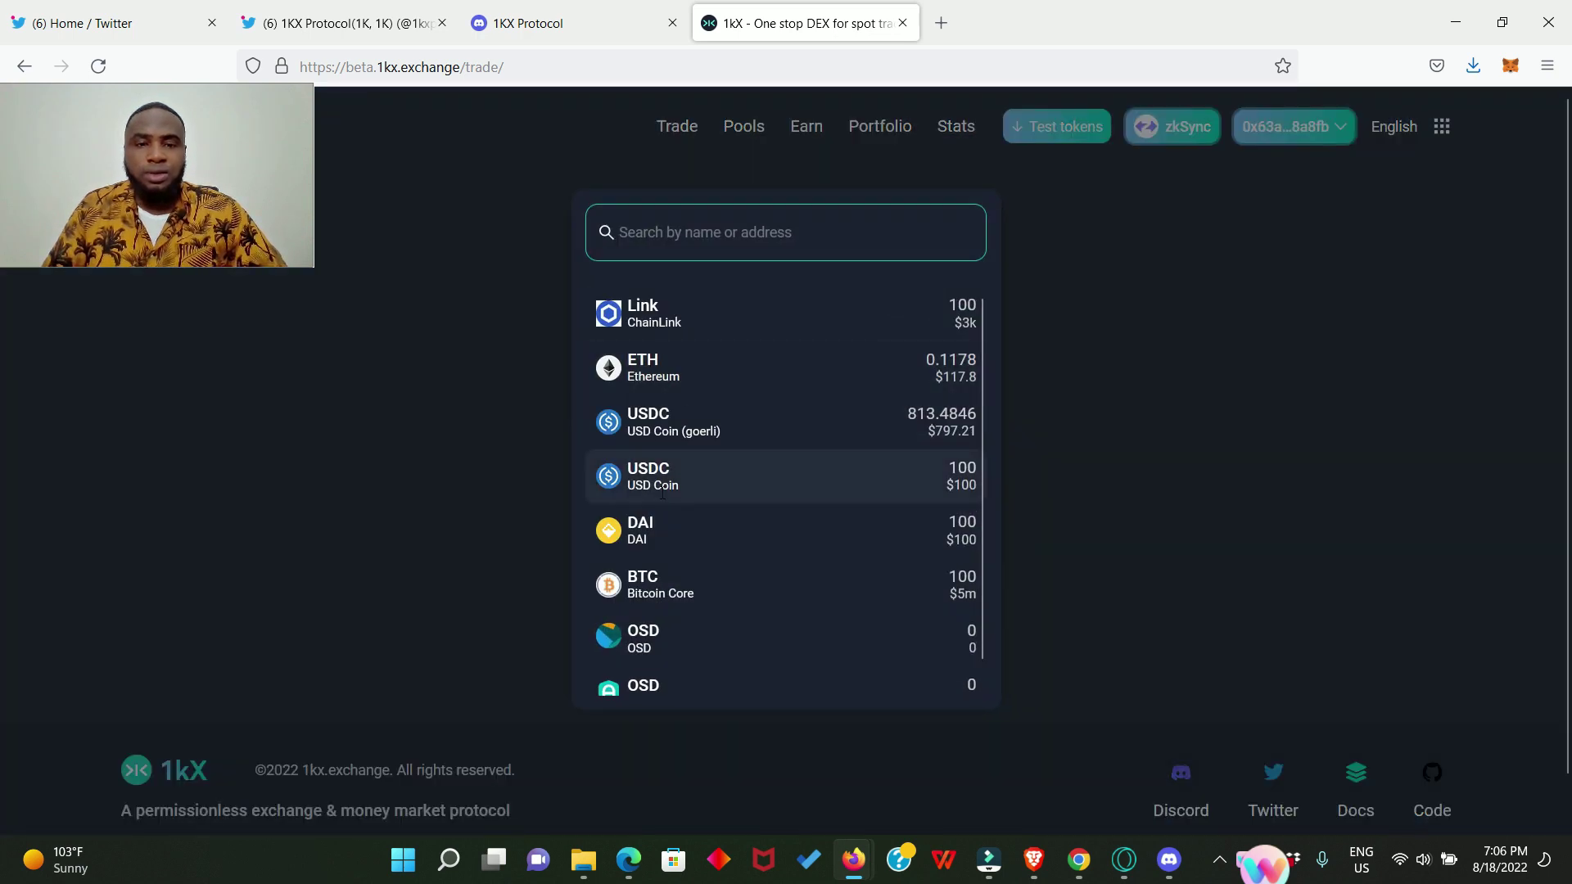
pyautogui.click(685, 489)
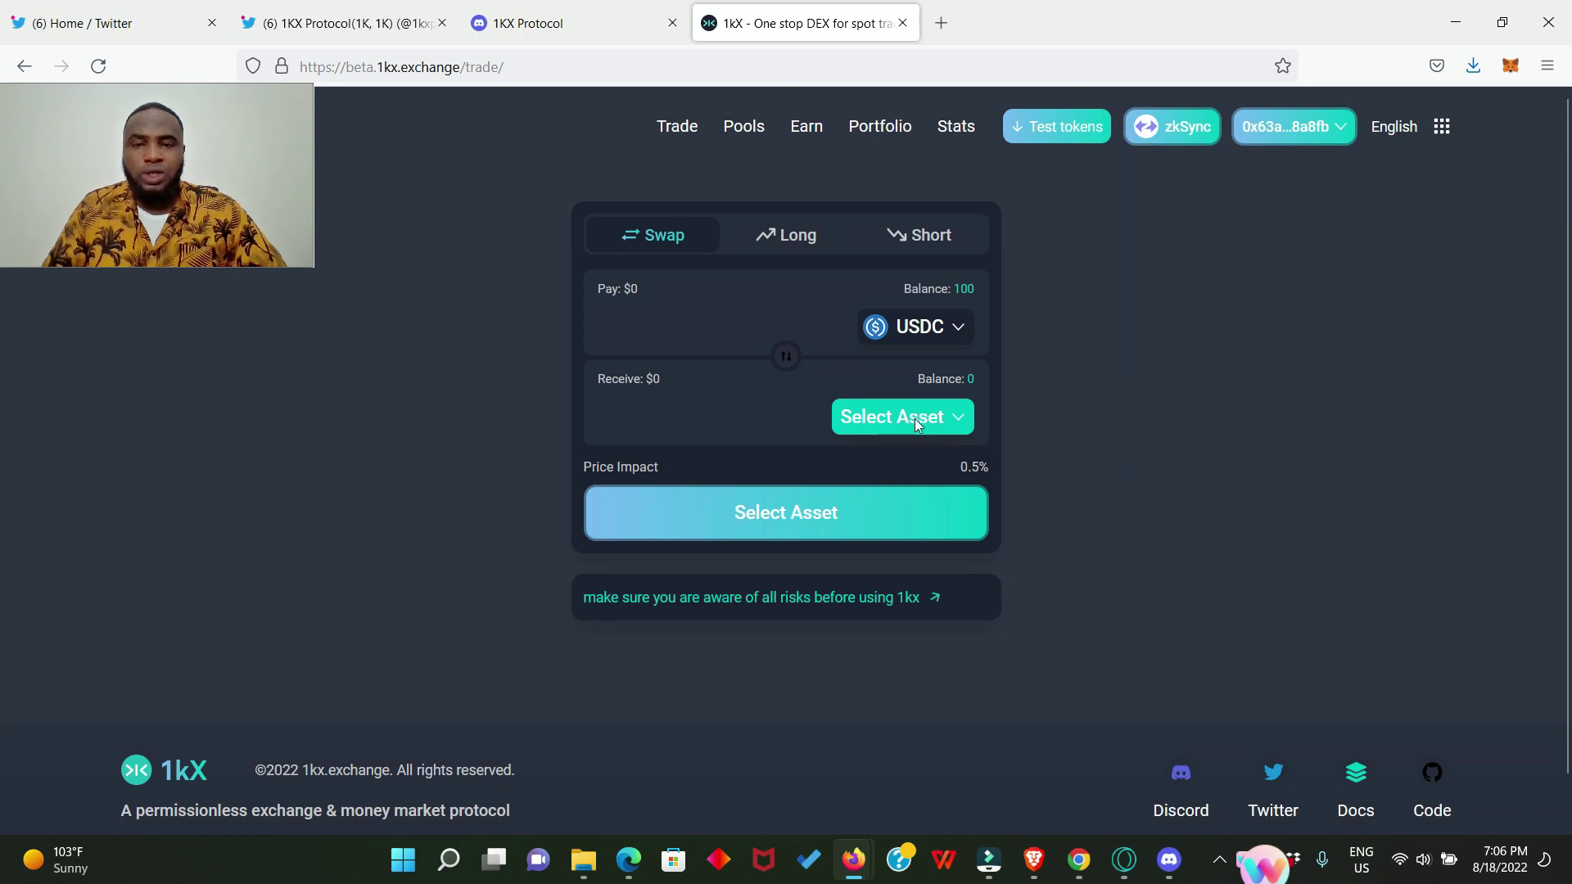
pyautogui.click(917, 423)
pyautogui.click(668, 640)
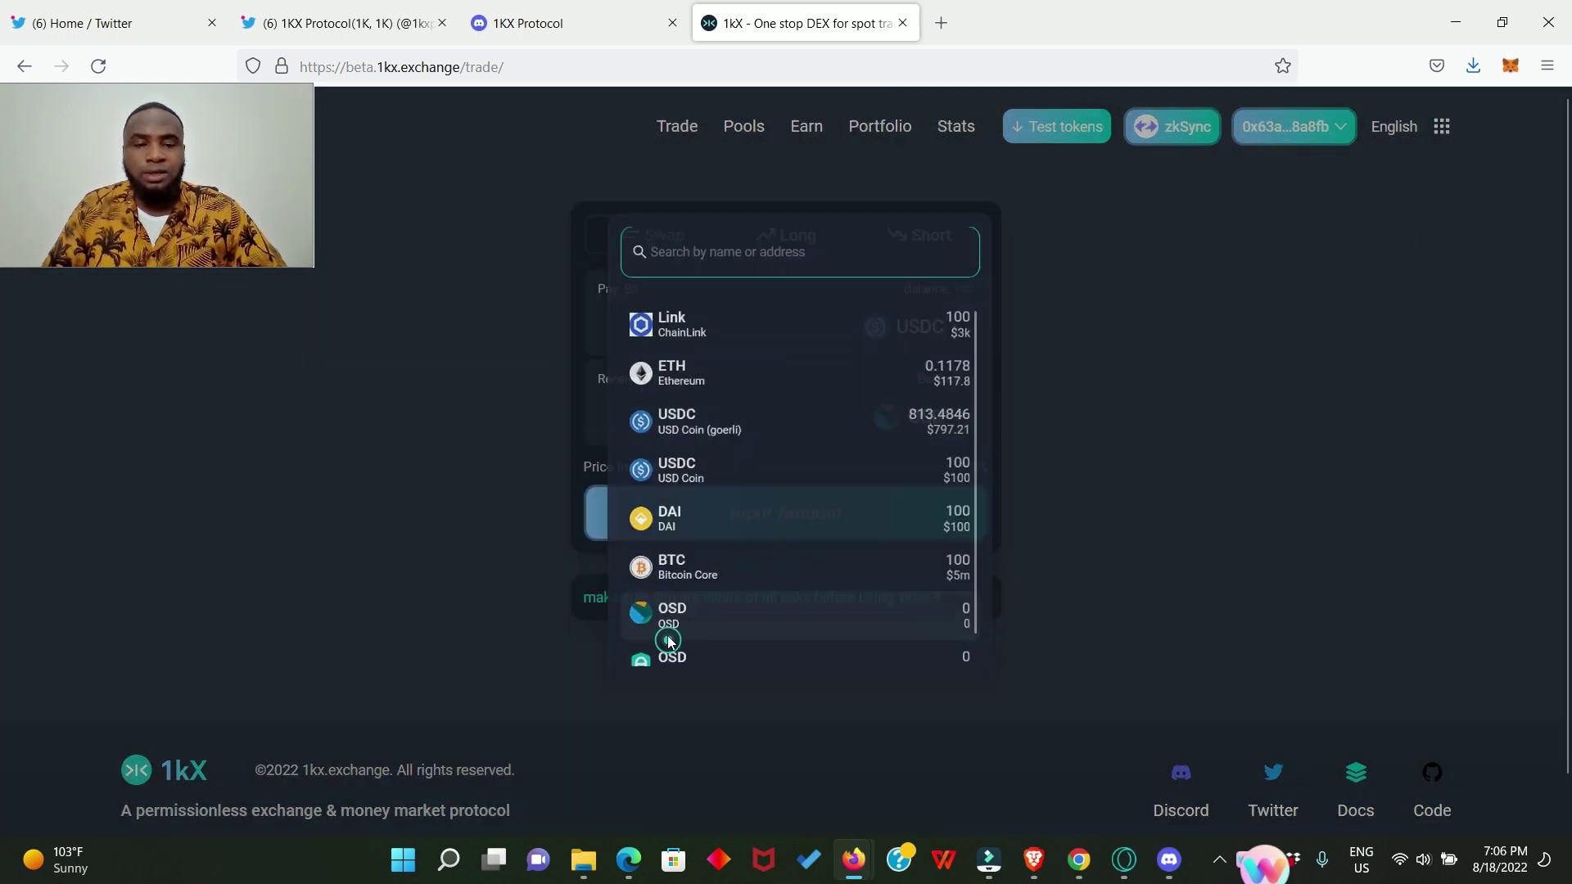
pyautogui.click(644, 331)
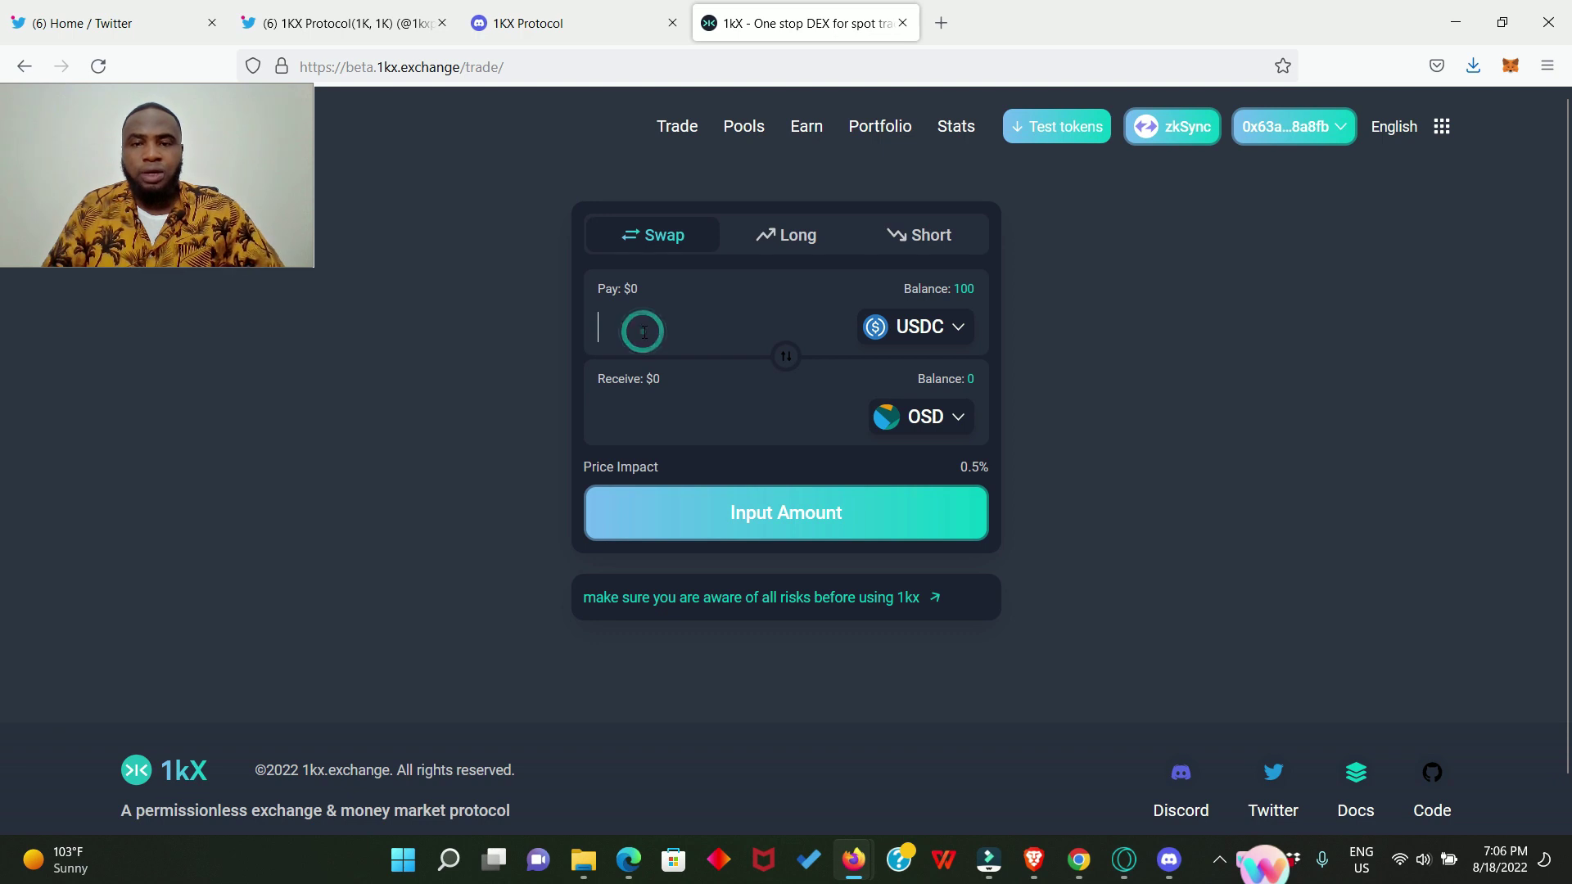
pyautogui.write('2')
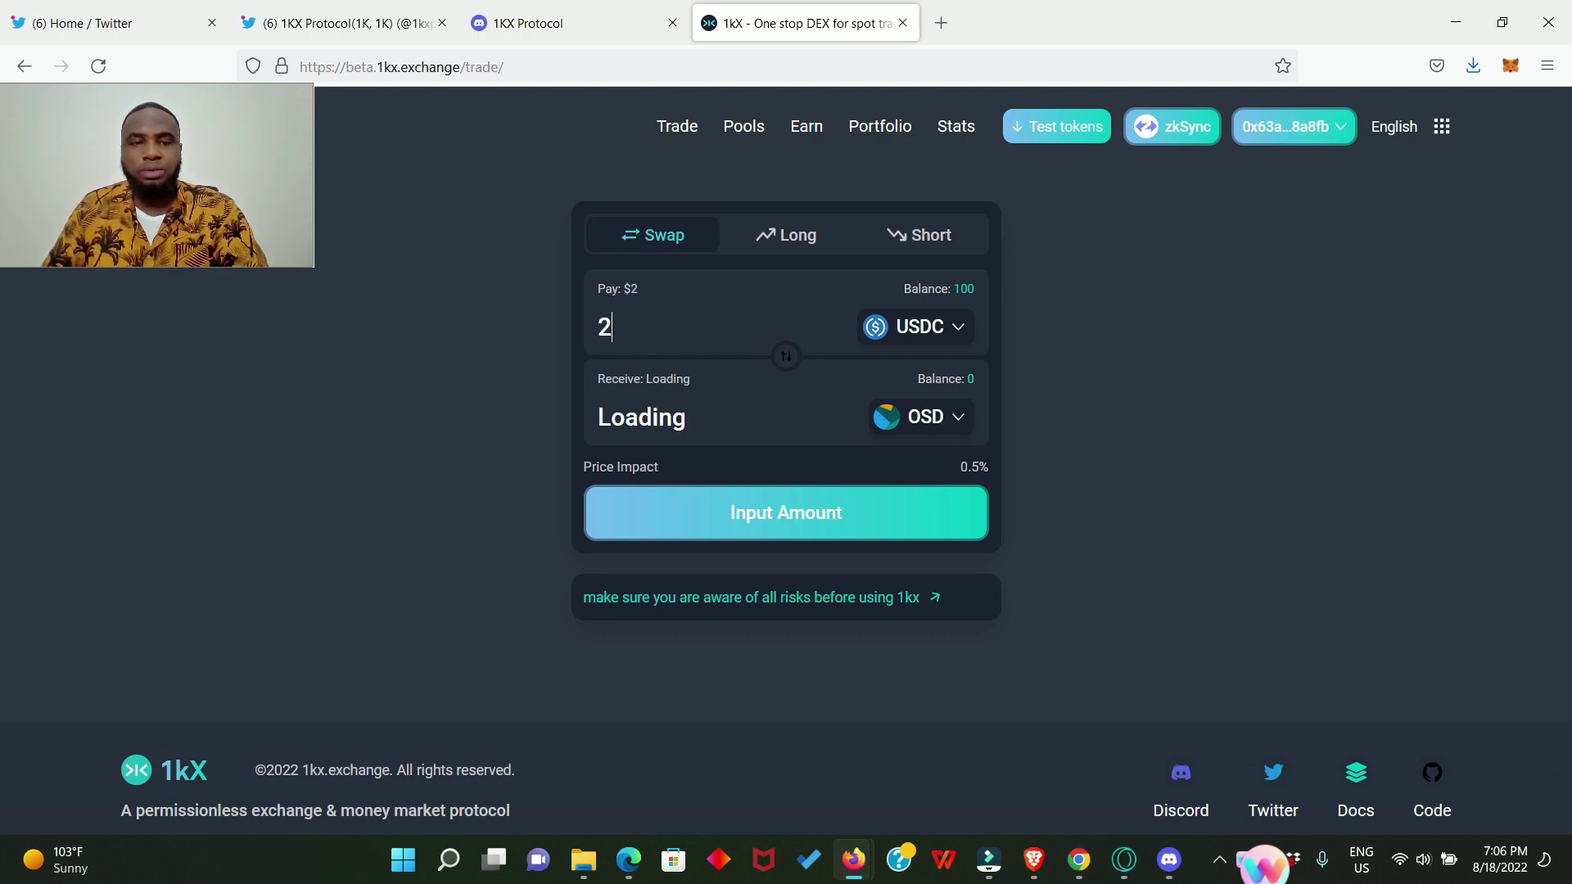
pyautogui.write('0')
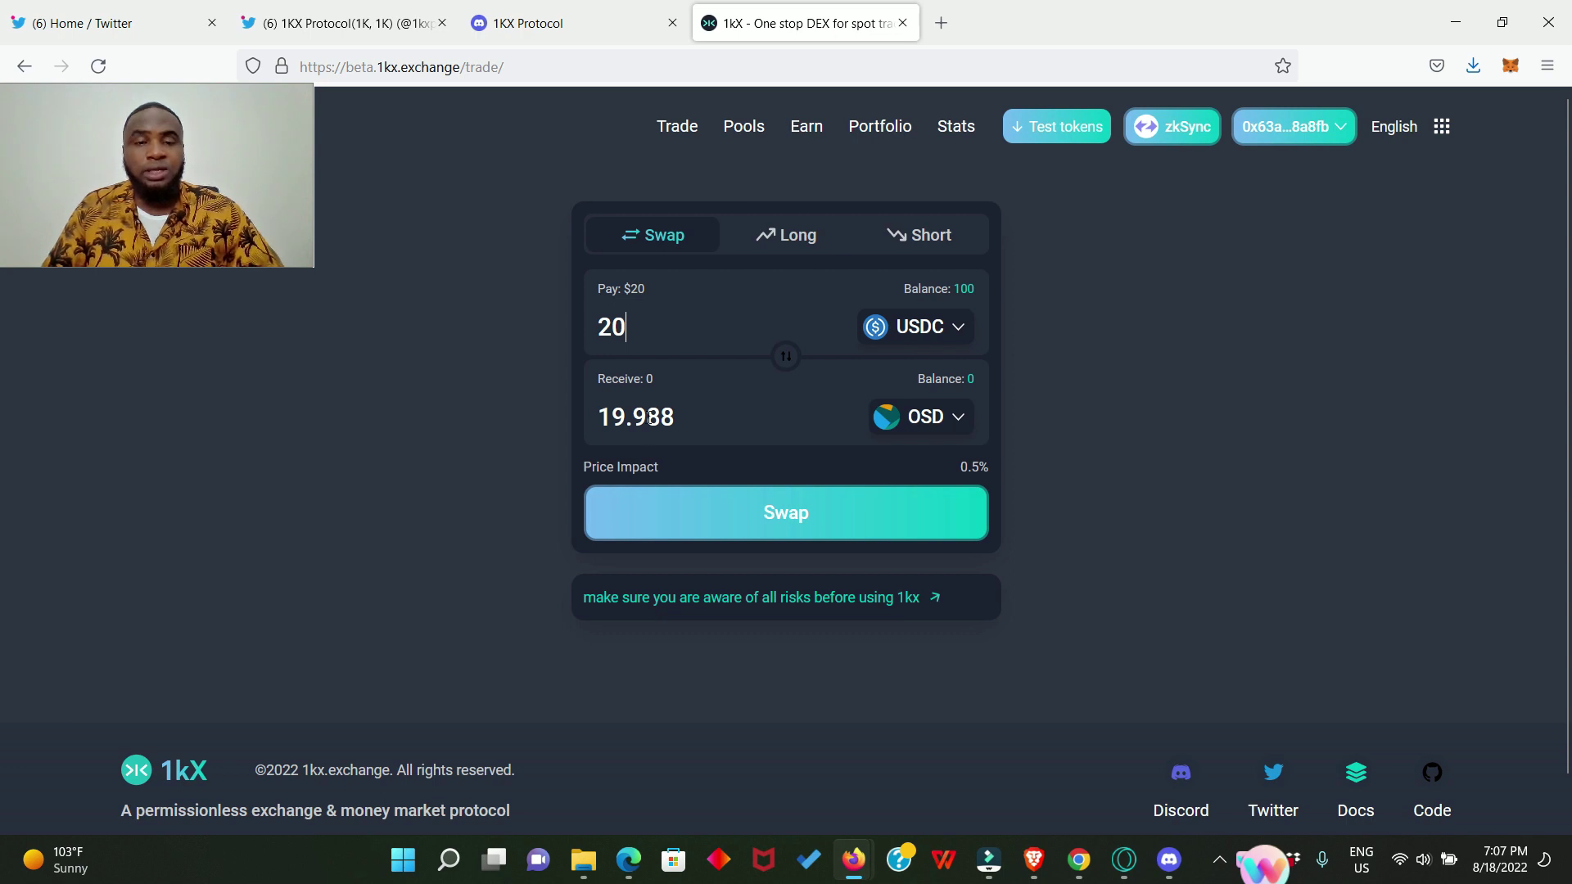
# Step: Submit the USDC to OSD swap and start signing the MetaMask requests
pyautogui.click(886, 501)
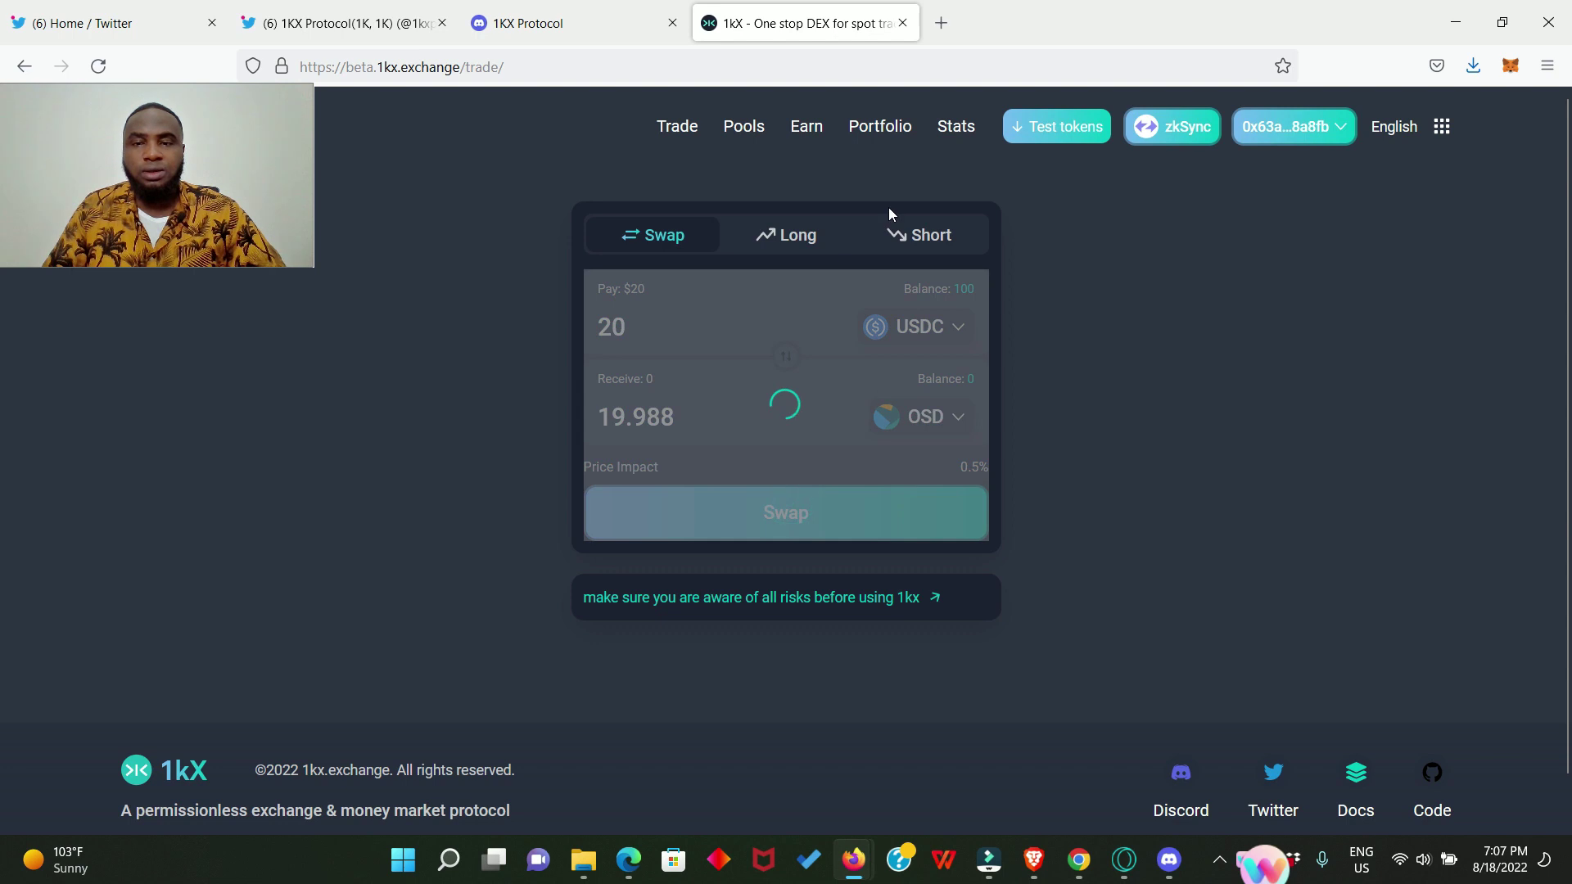
pyautogui.scroll(-5, 1440, 474)
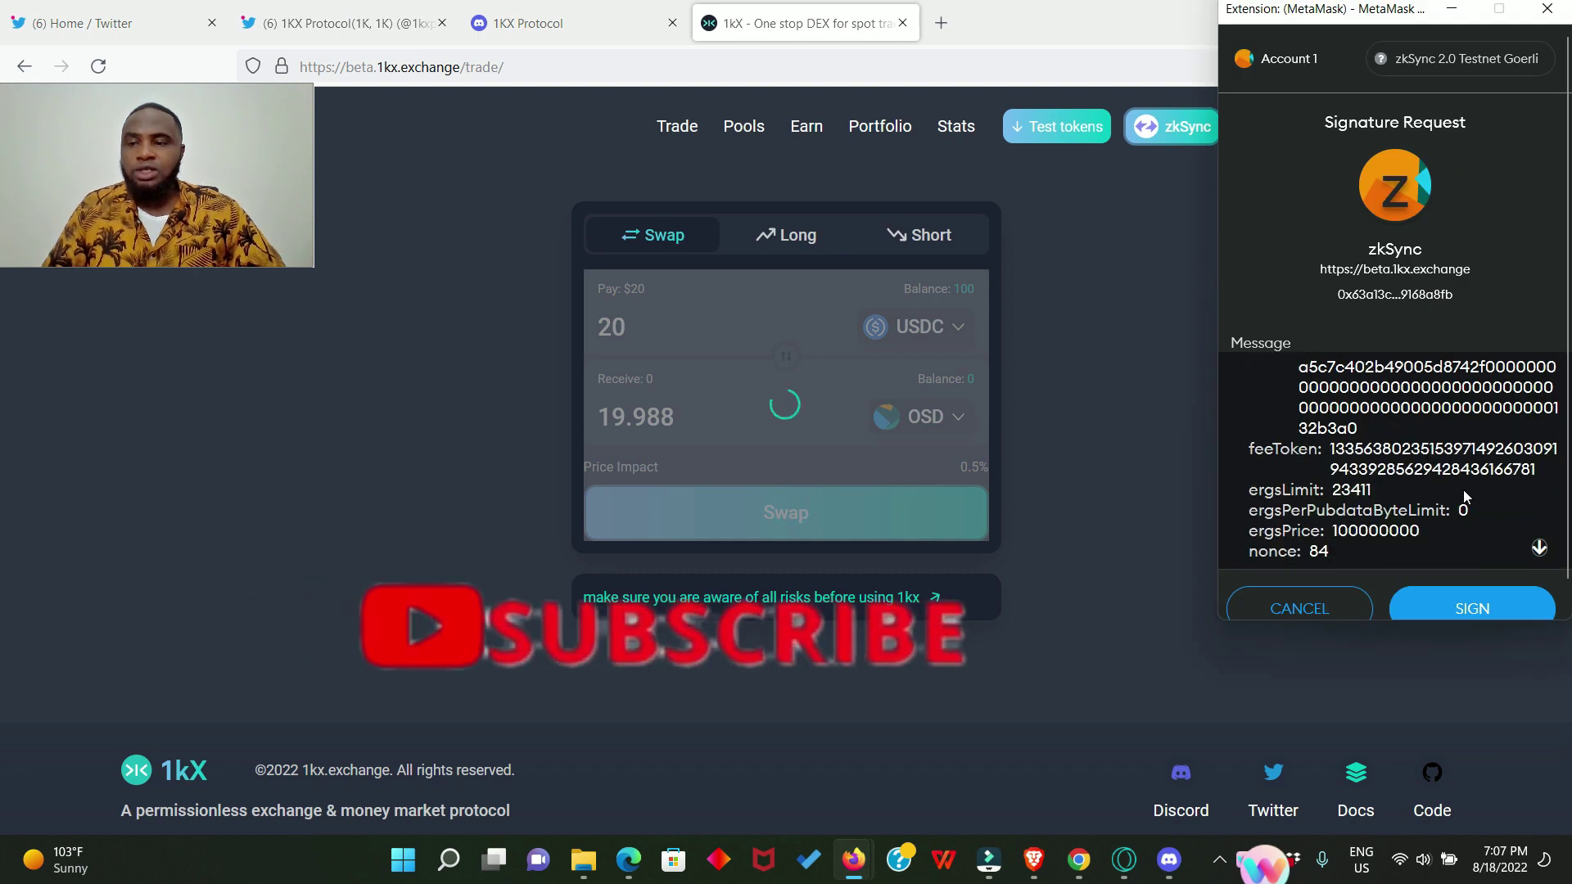
pyautogui.click(1473, 608)
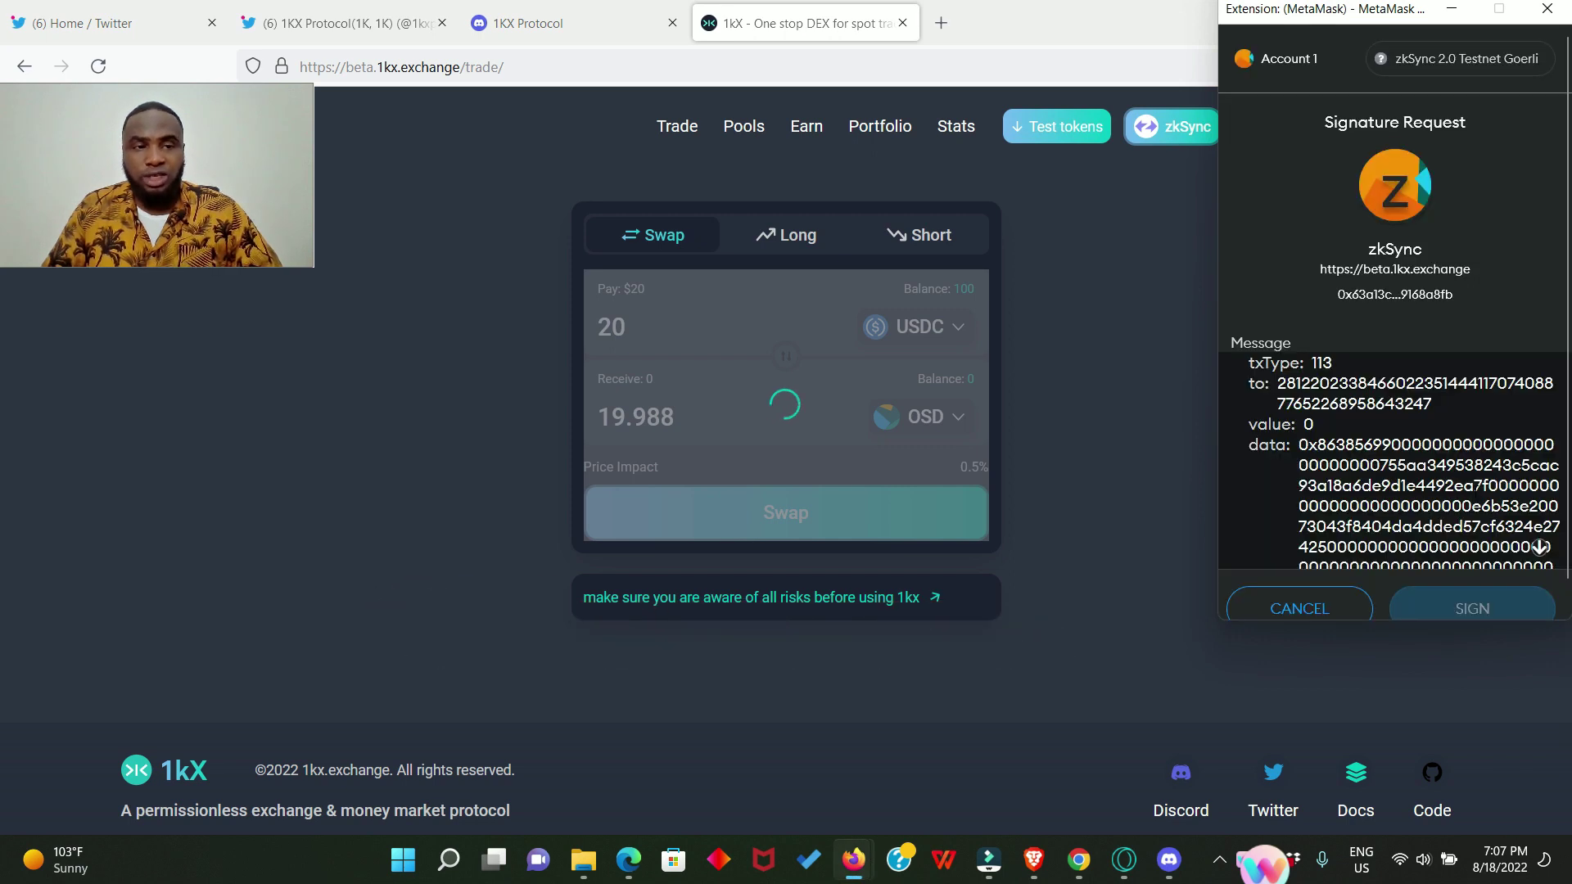
pyautogui.click(1540, 548)
# Step: Finish signing the USDC swap, then set up a new swap paying 1 Link
pyautogui.click(1472, 608)
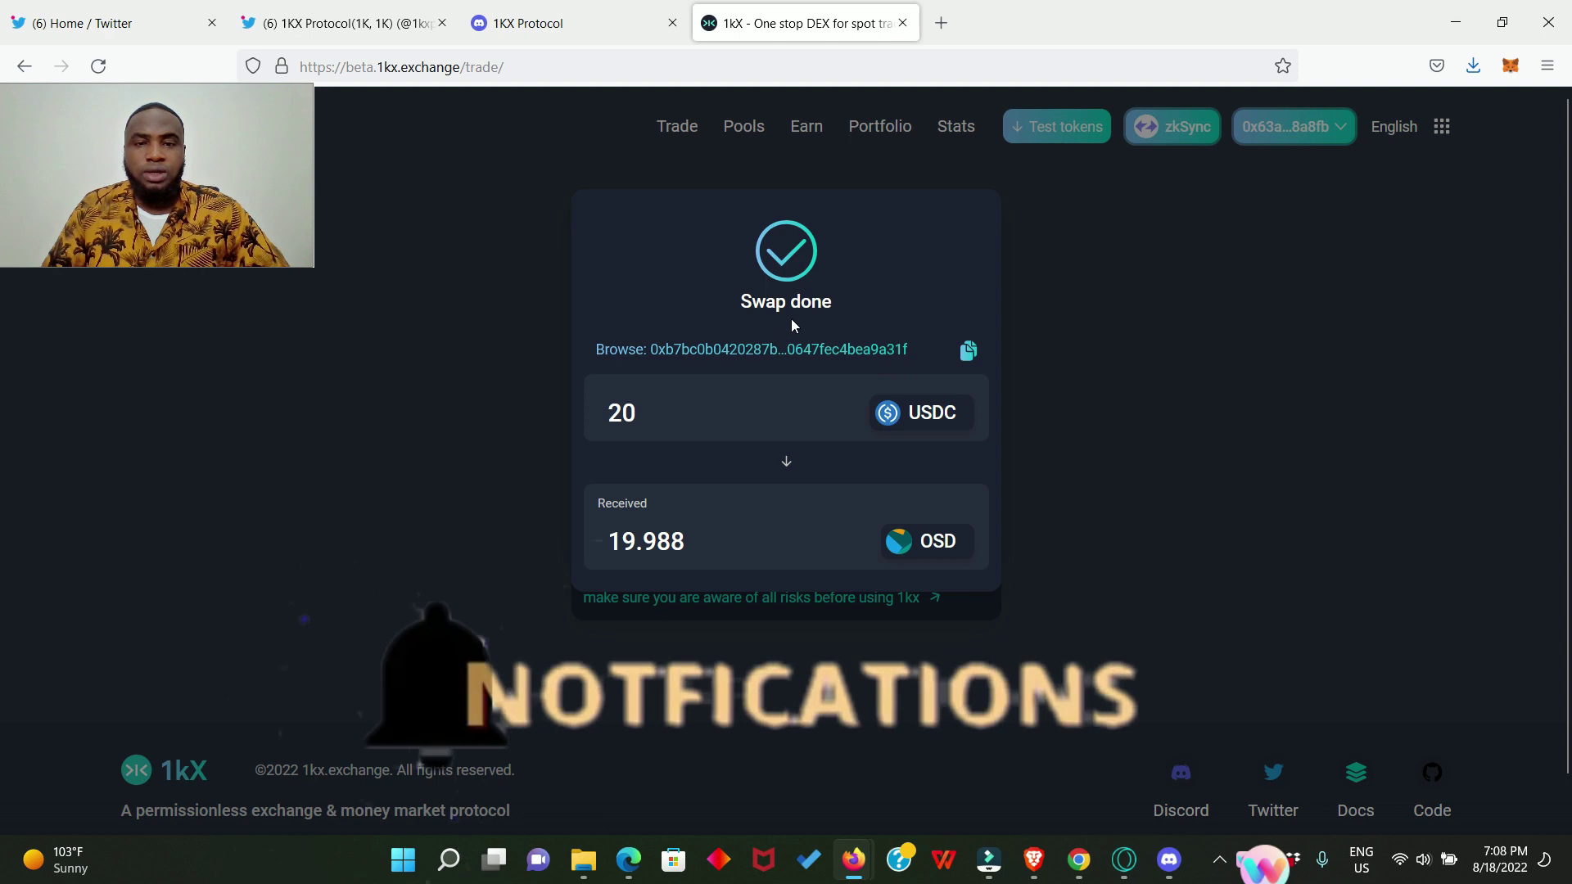
pyautogui.click(1047, 306)
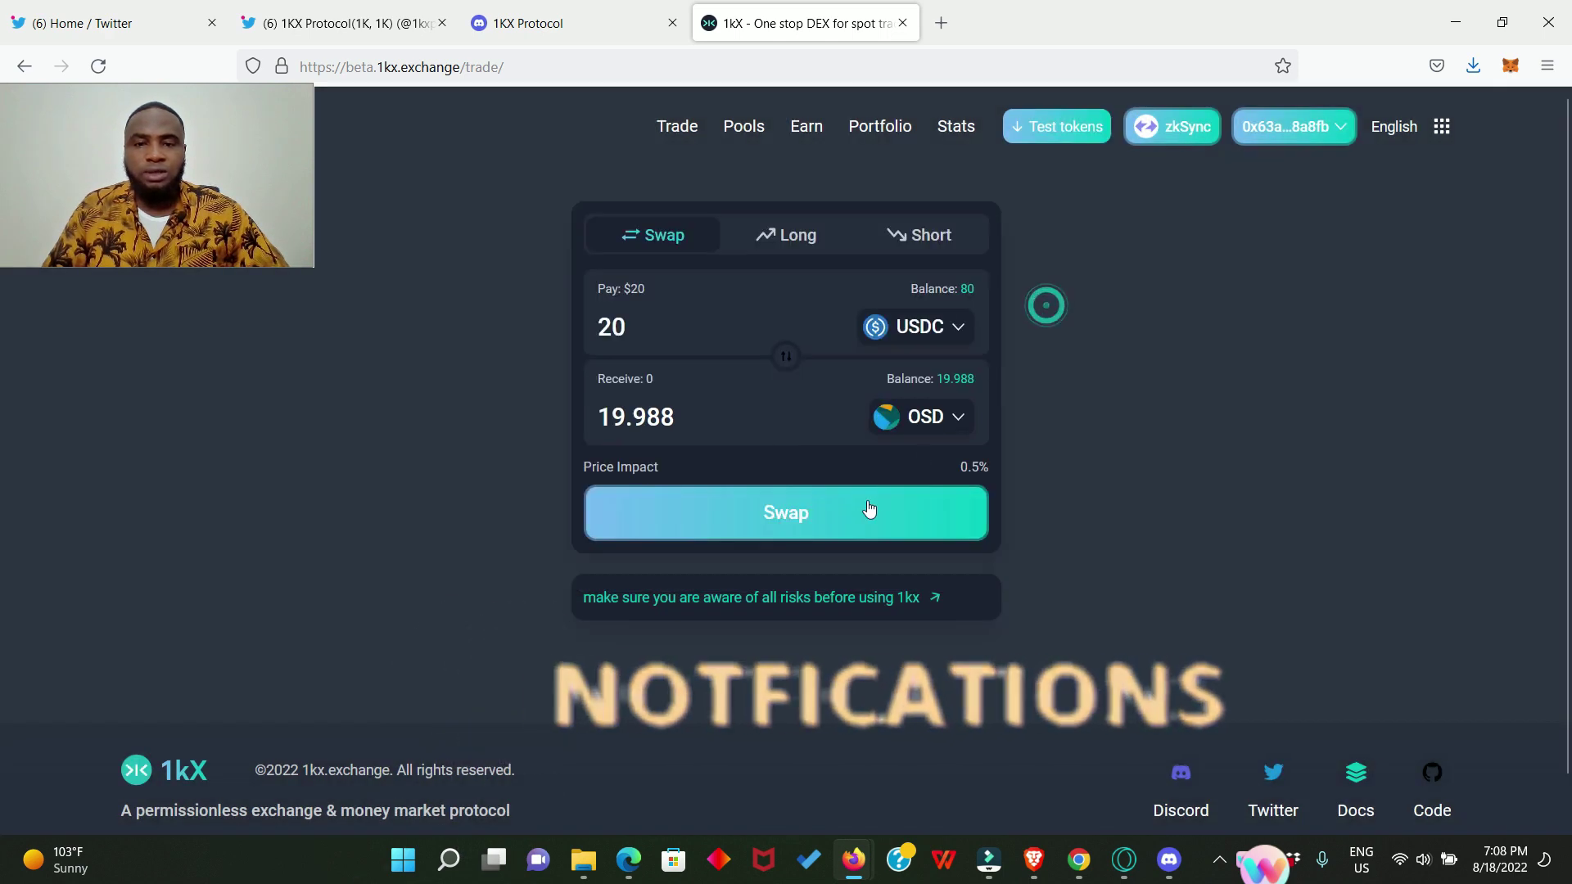
pyautogui.click(924, 327)
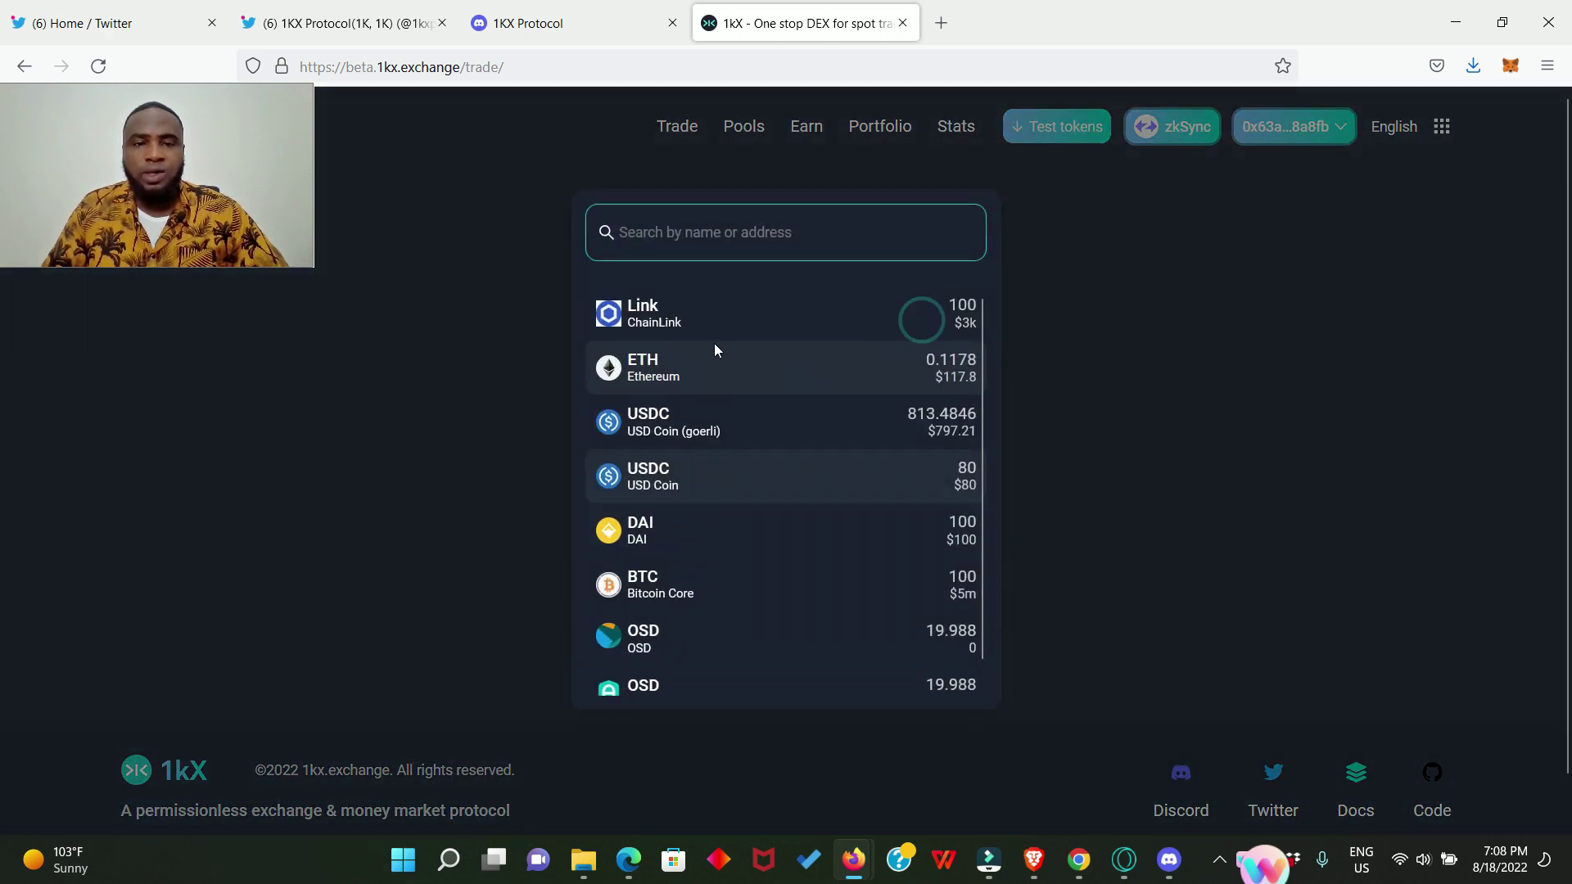
pyautogui.click(700, 312)
pyautogui.write('1')
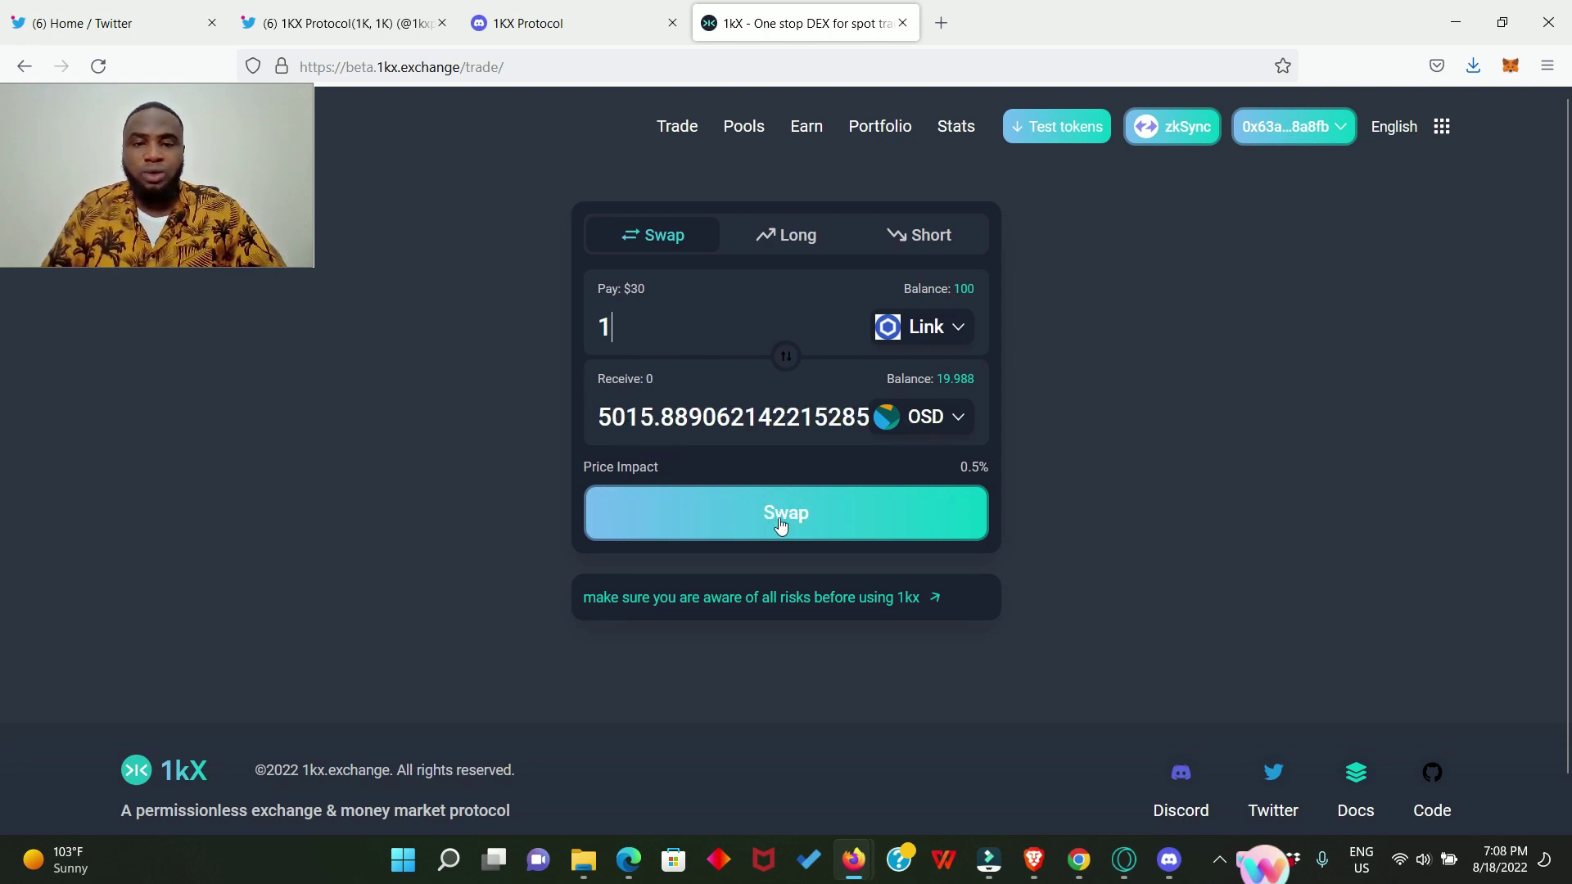
# Step: Submit the 1 Link to OSD swap and sign both requests, receiving about 5015.89 OSD
pyautogui.click(792, 515)
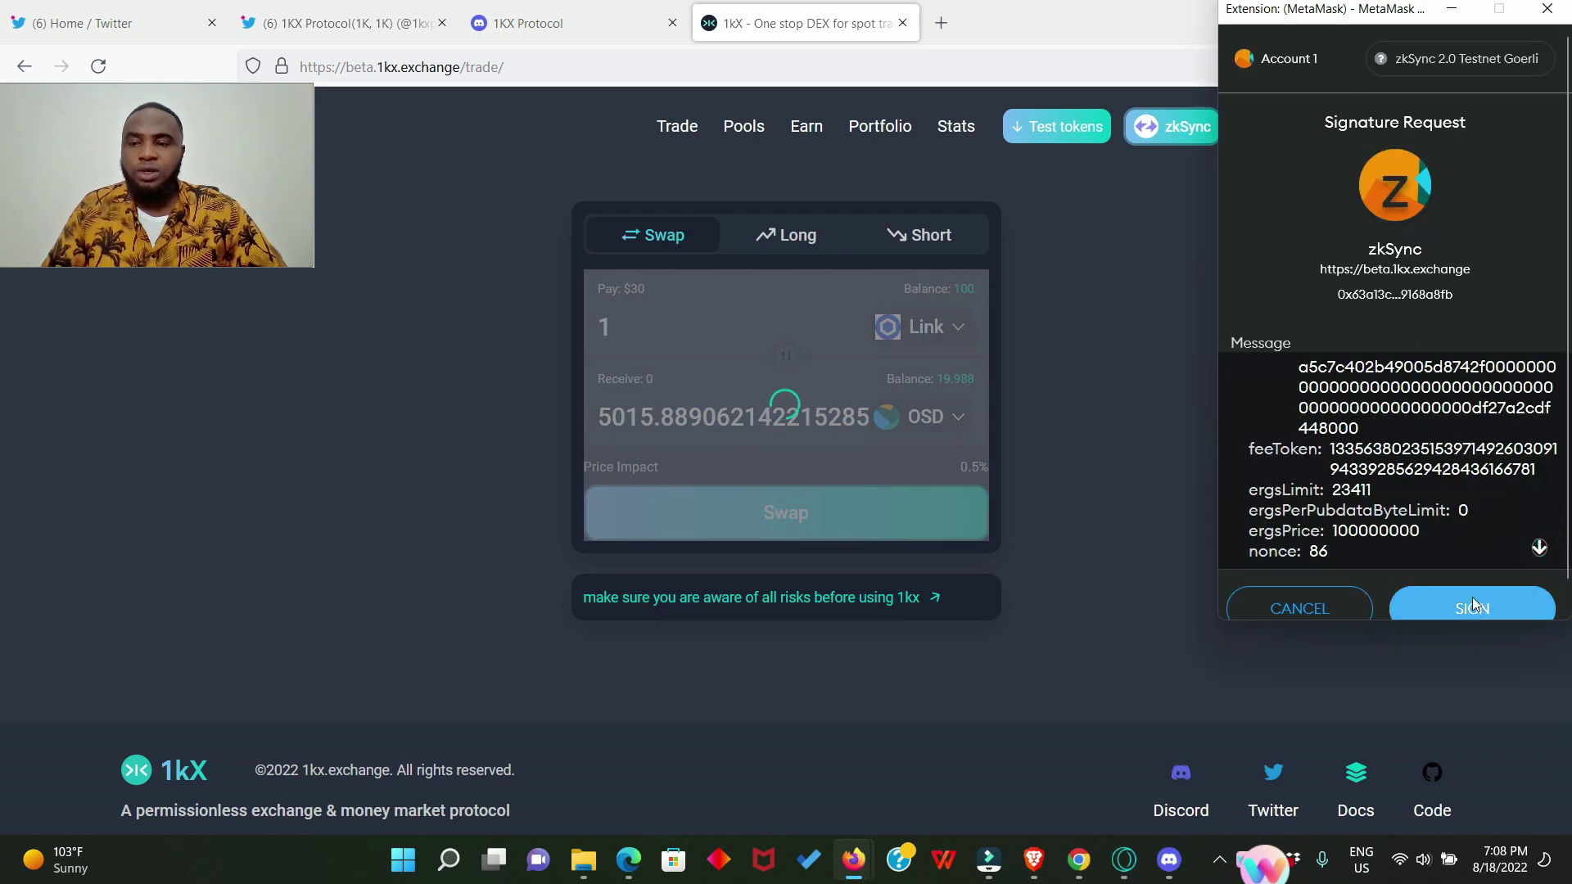
pyautogui.click(1489, 606)
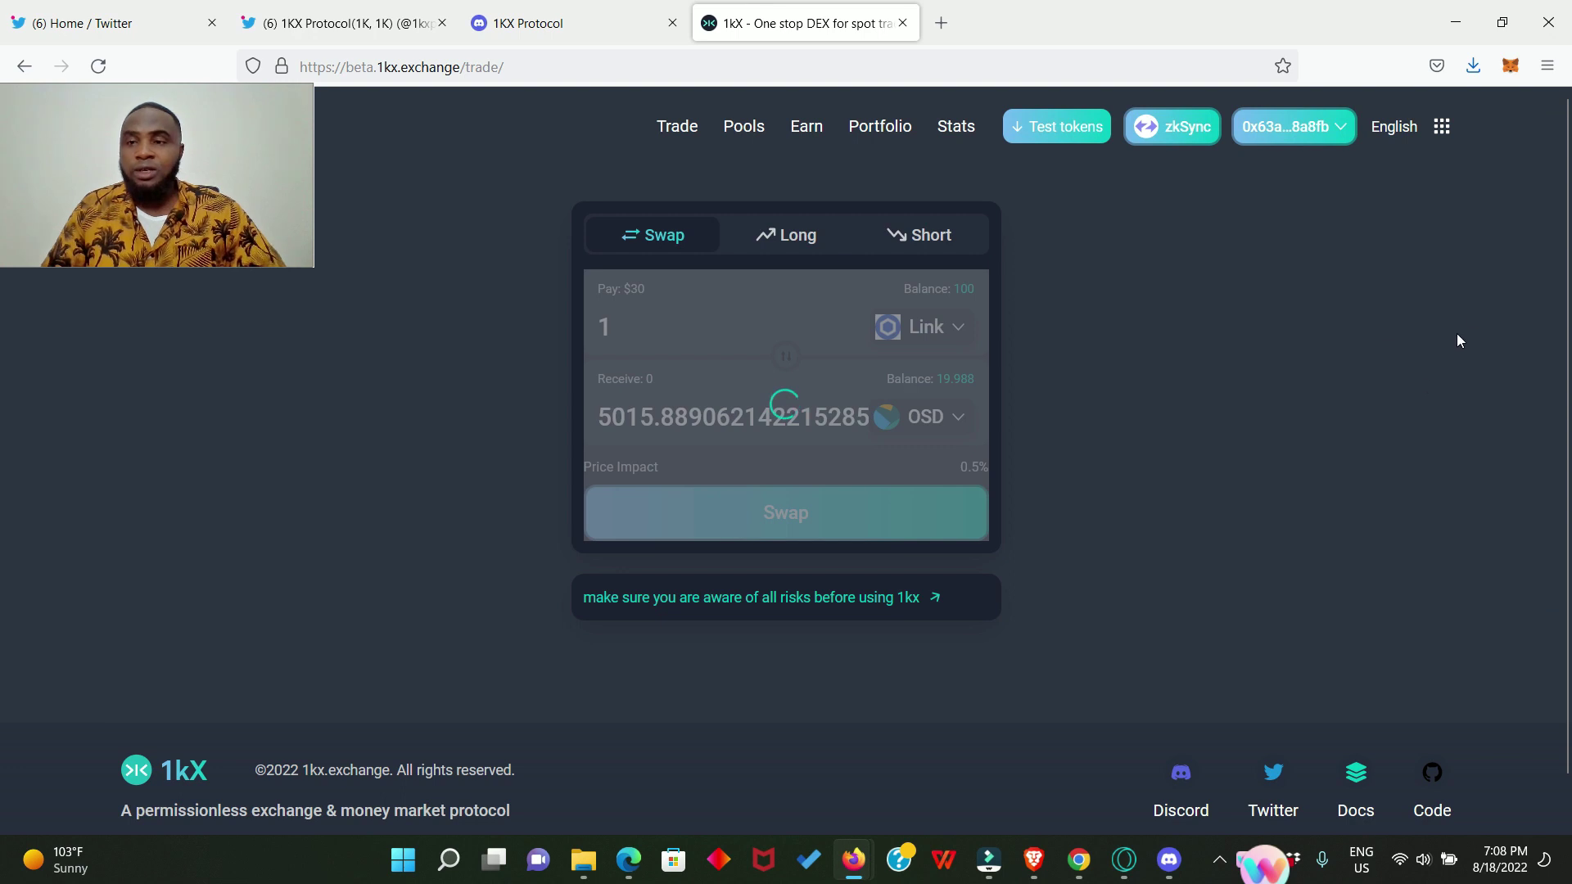
pyautogui.scroll(-5, 1400, 491)
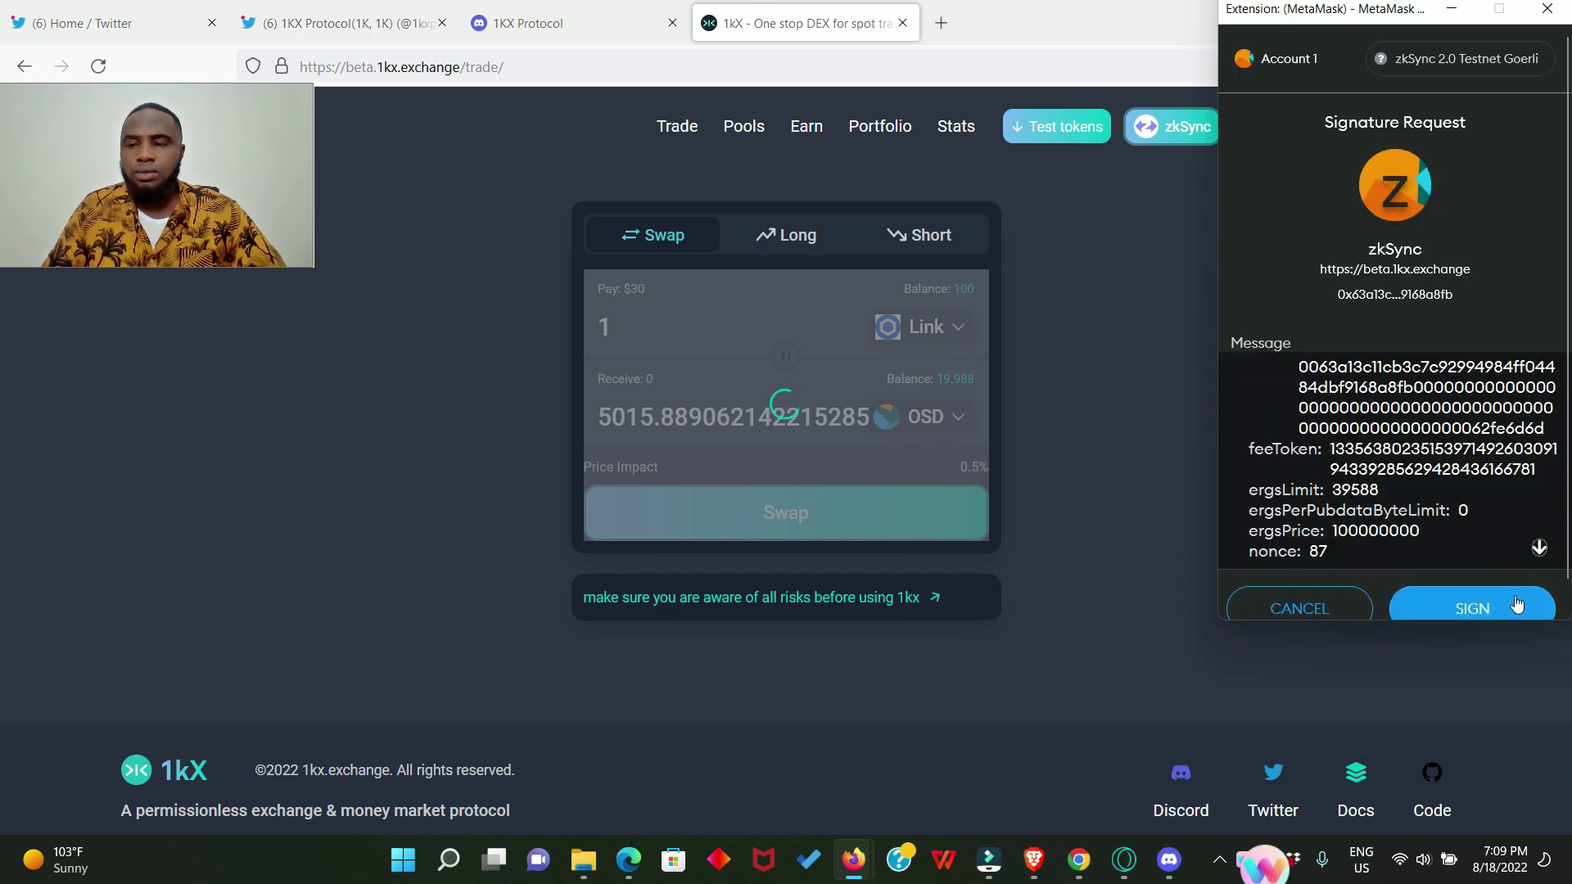
pyautogui.click(1513, 604)
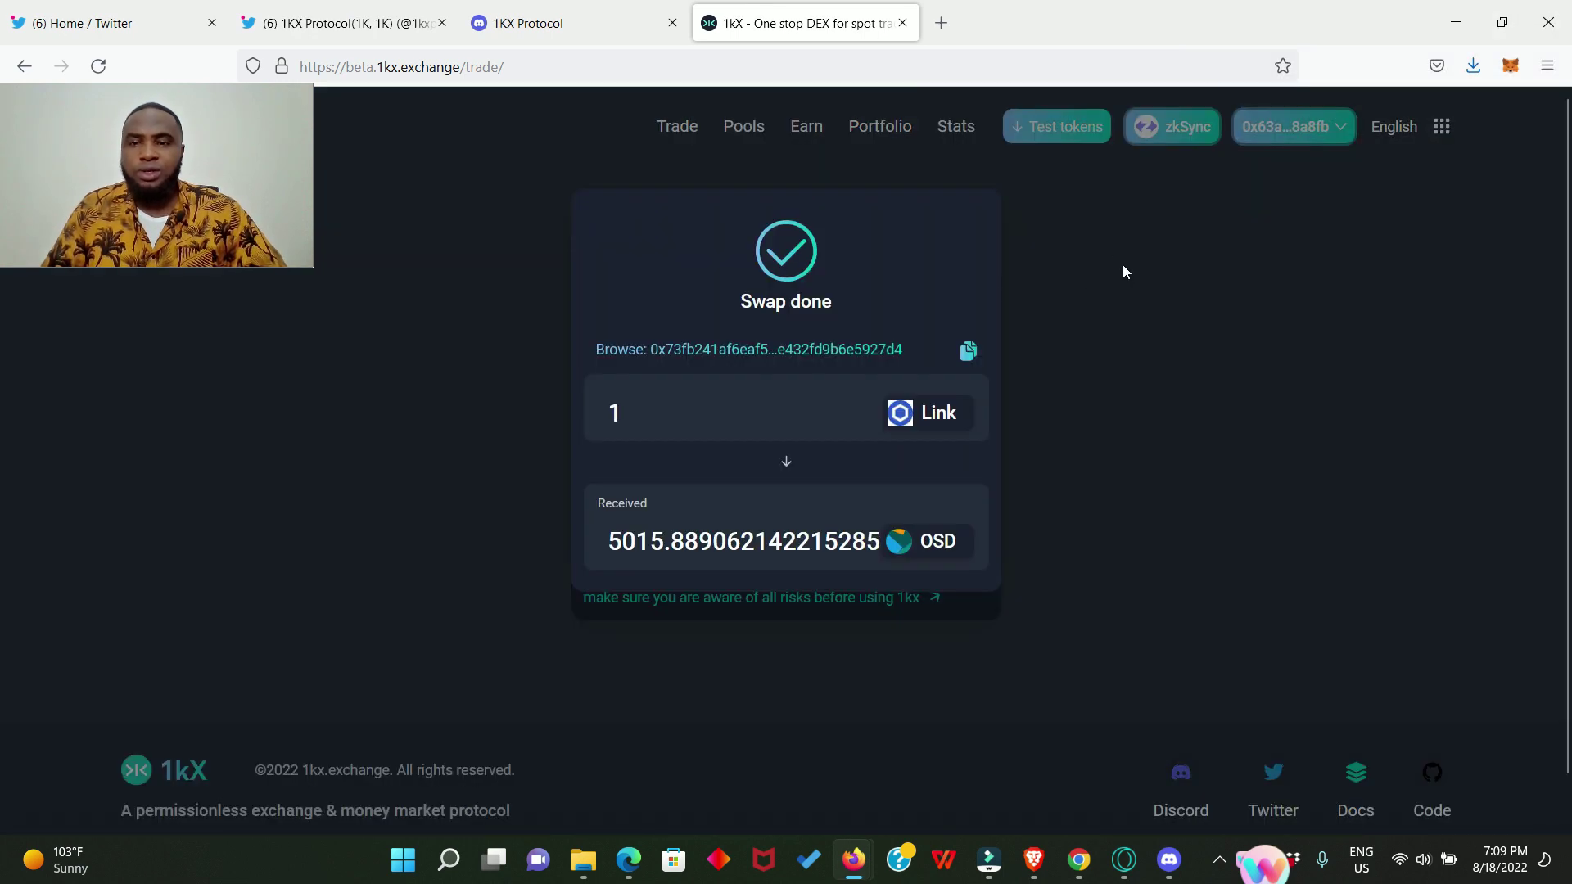
# Step: Set DAI as the pay token with amount 20 and submit the swap to OSD
pyautogui.click(1123, 264)
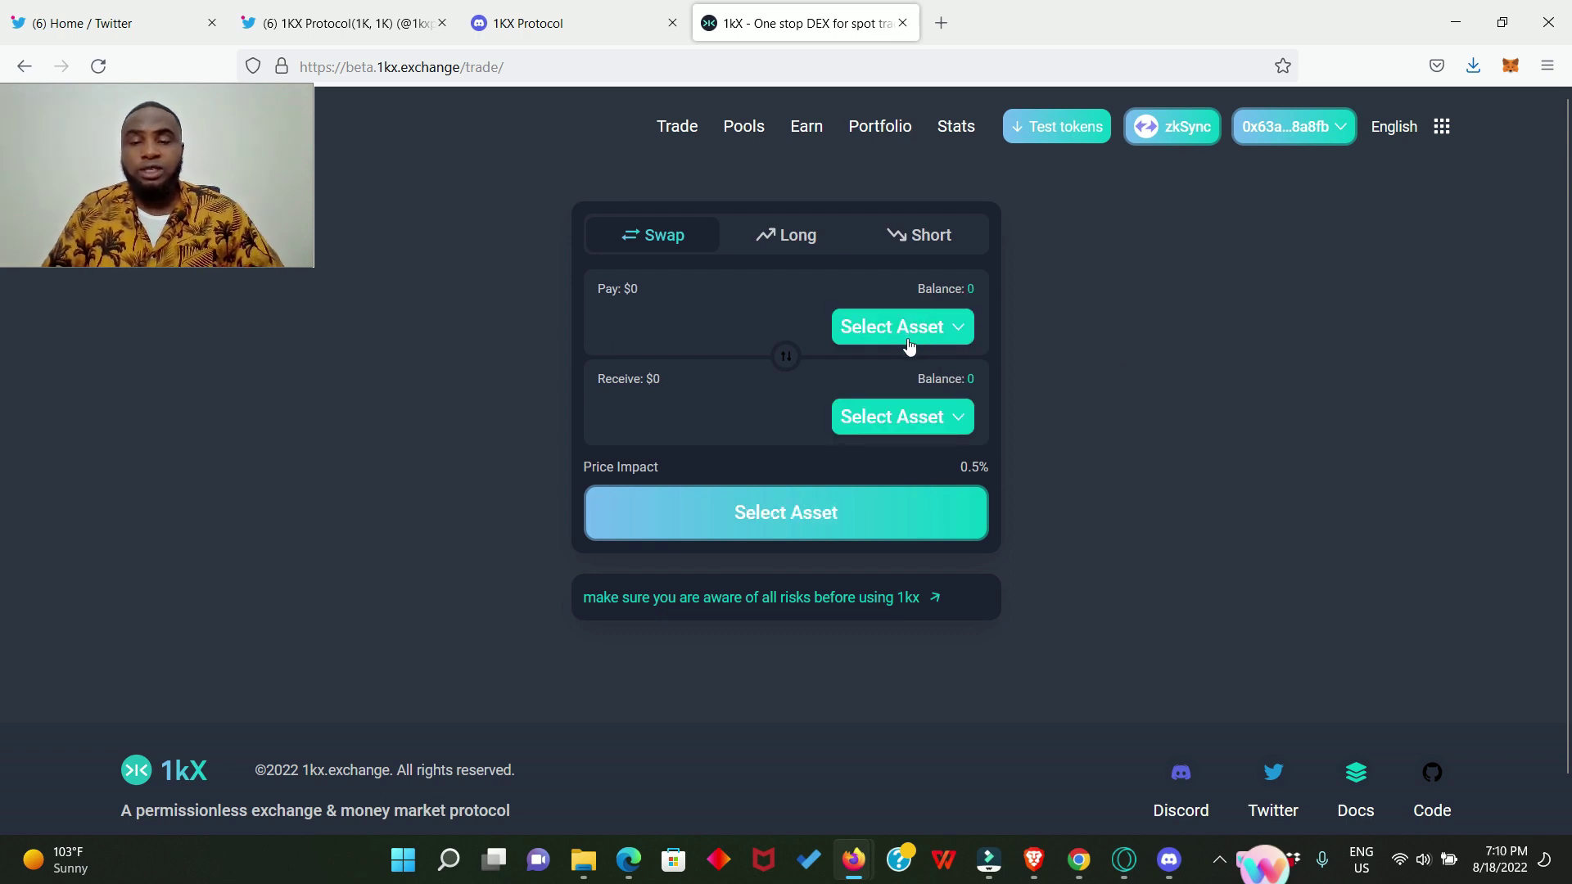
pyautogui.click(865, 511)
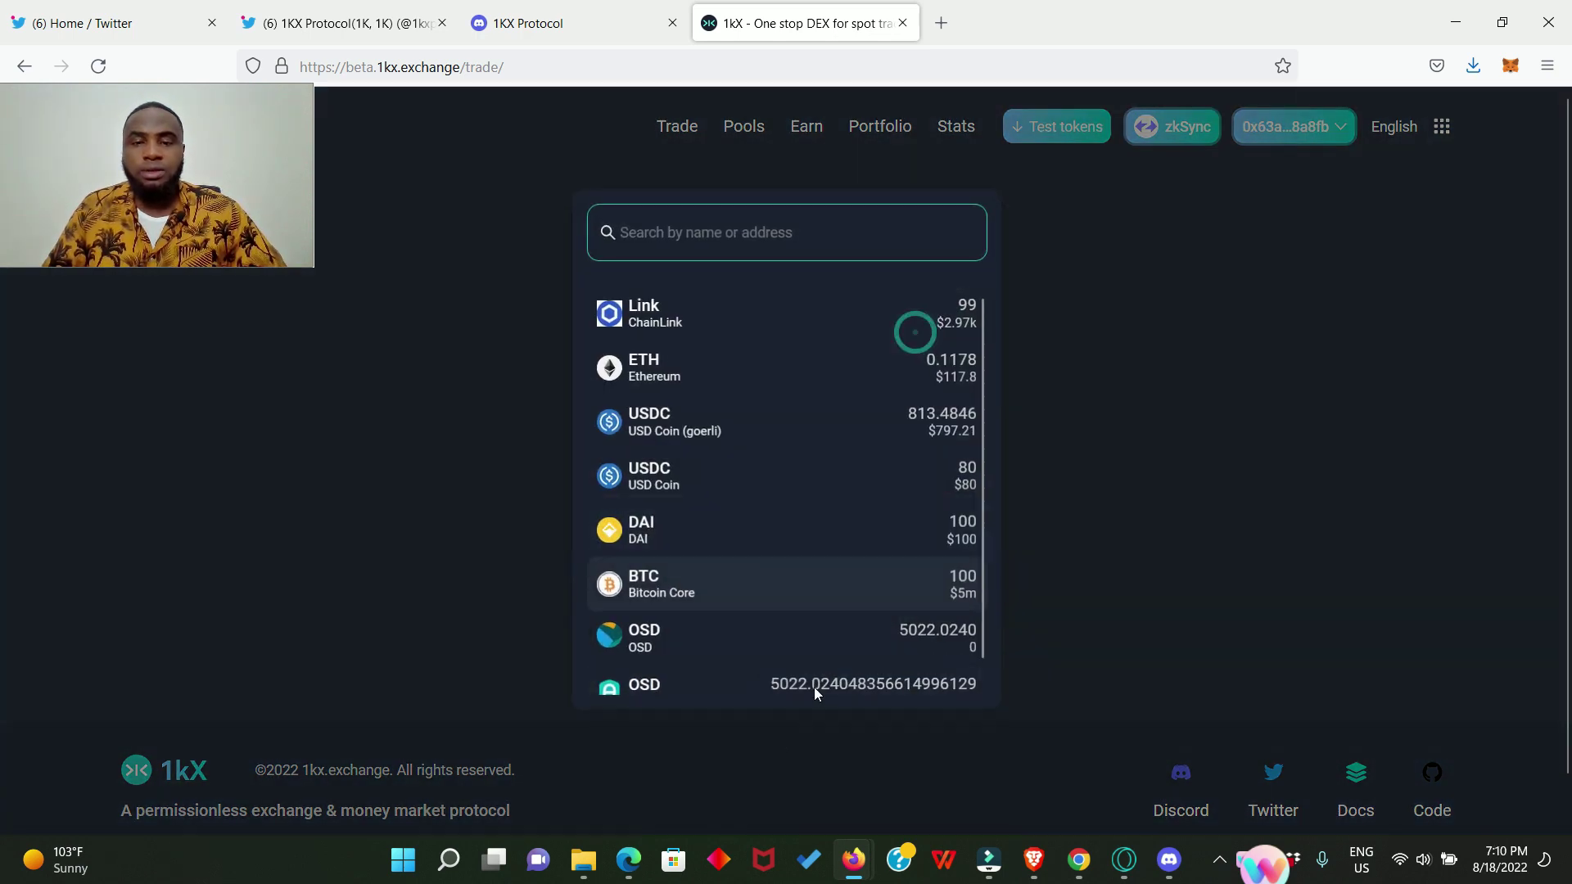
pyautogui.click(667, 531)
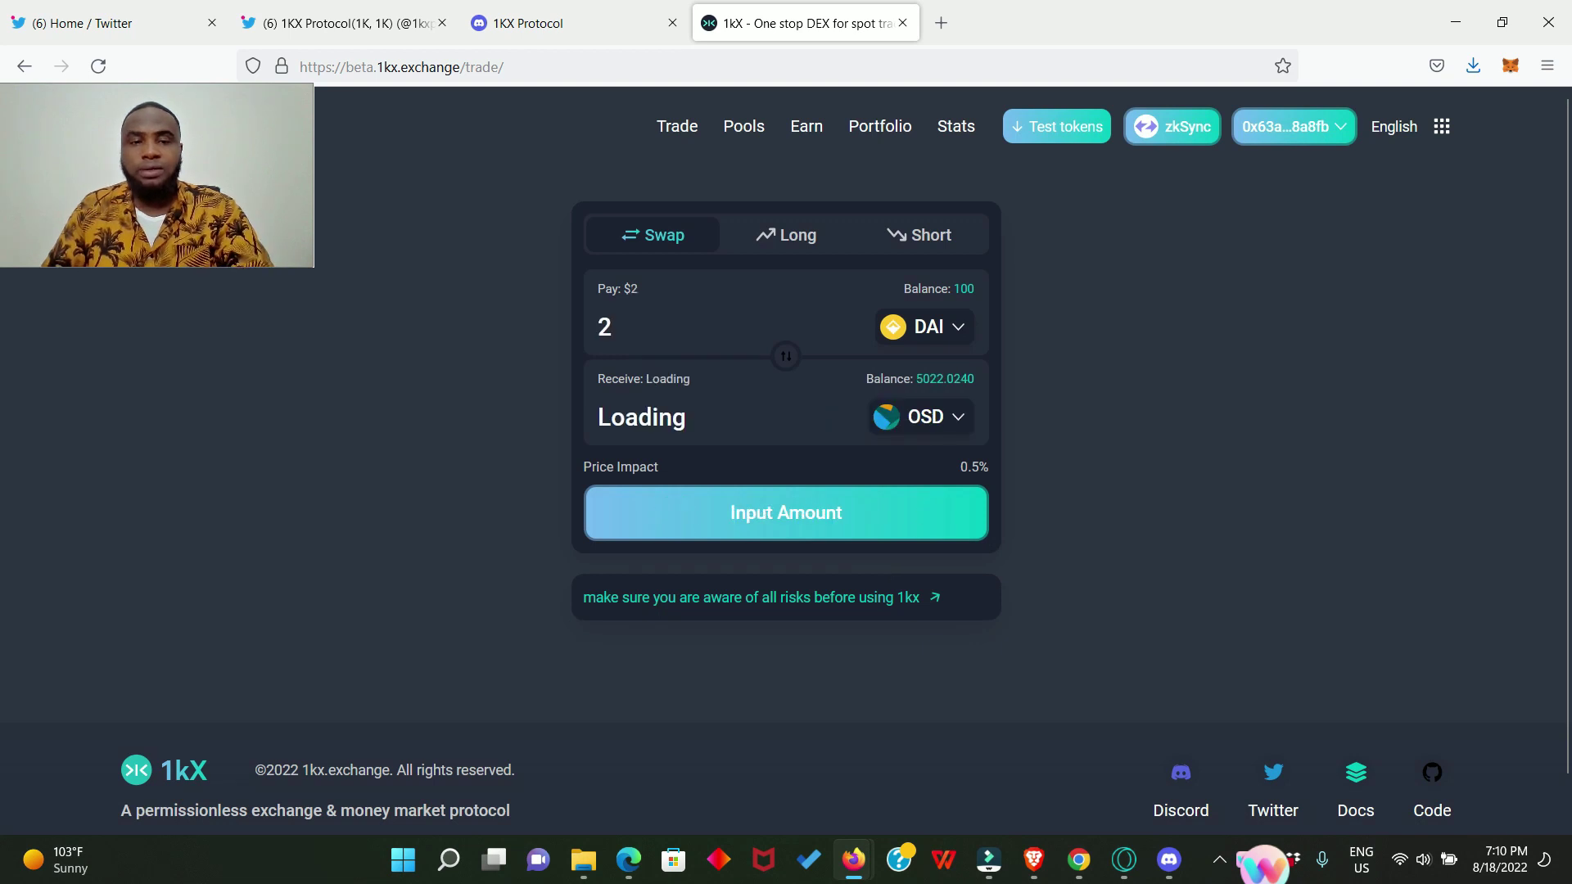
pyautogui.write('0')
pyautogui.click(786, 513)
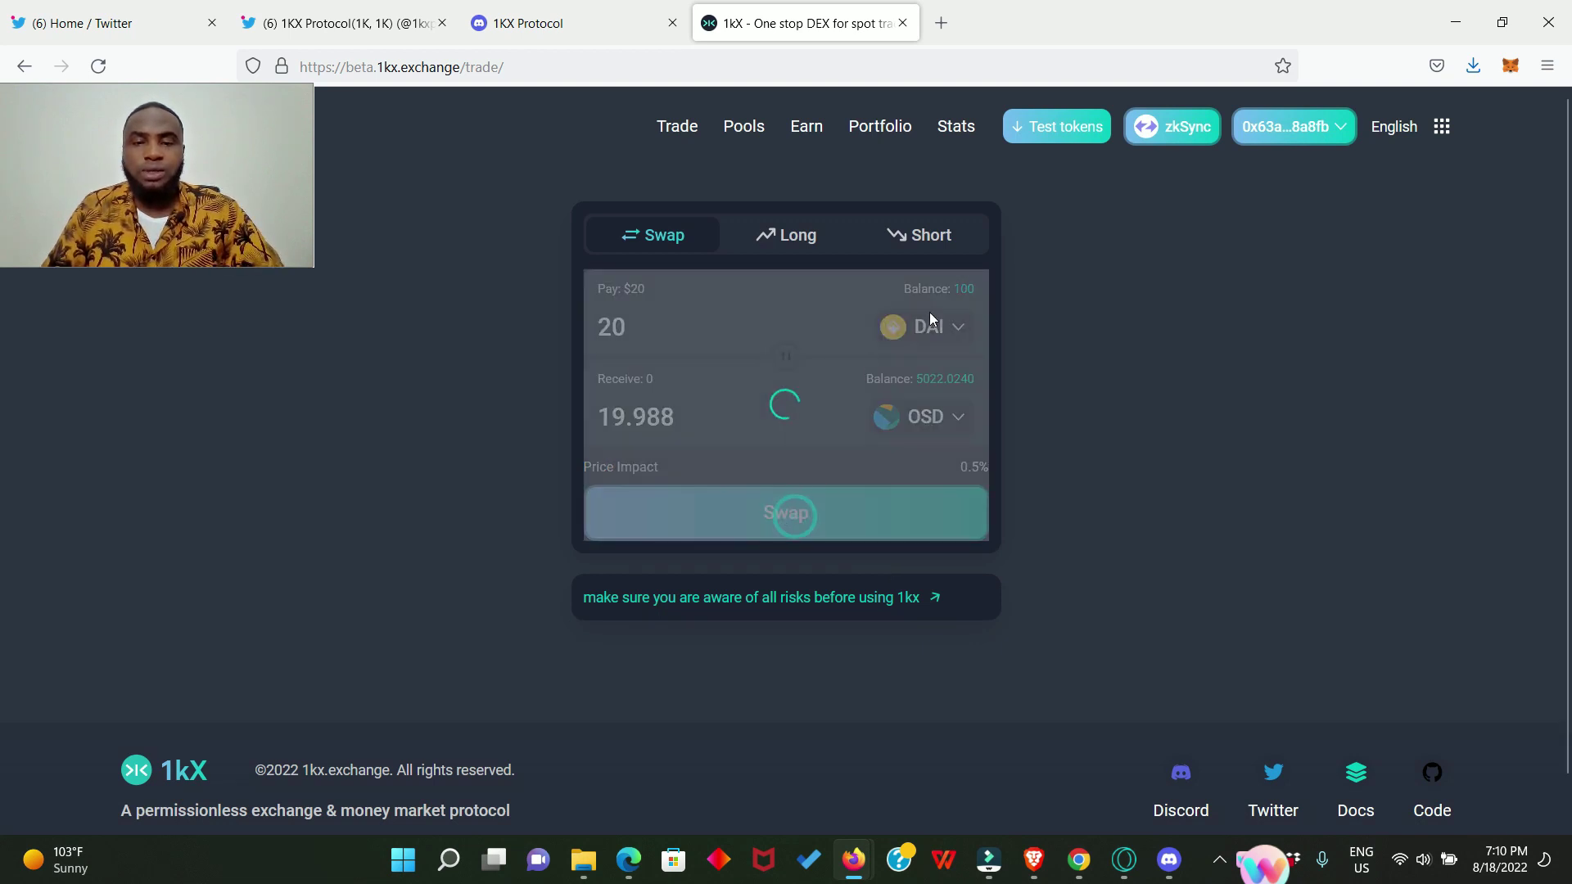
# Step: Sign both MetaMask requests to complete the 20 DAI swap for 19.988 OSD
pyautogui.scroll(-5, 1449, 524)
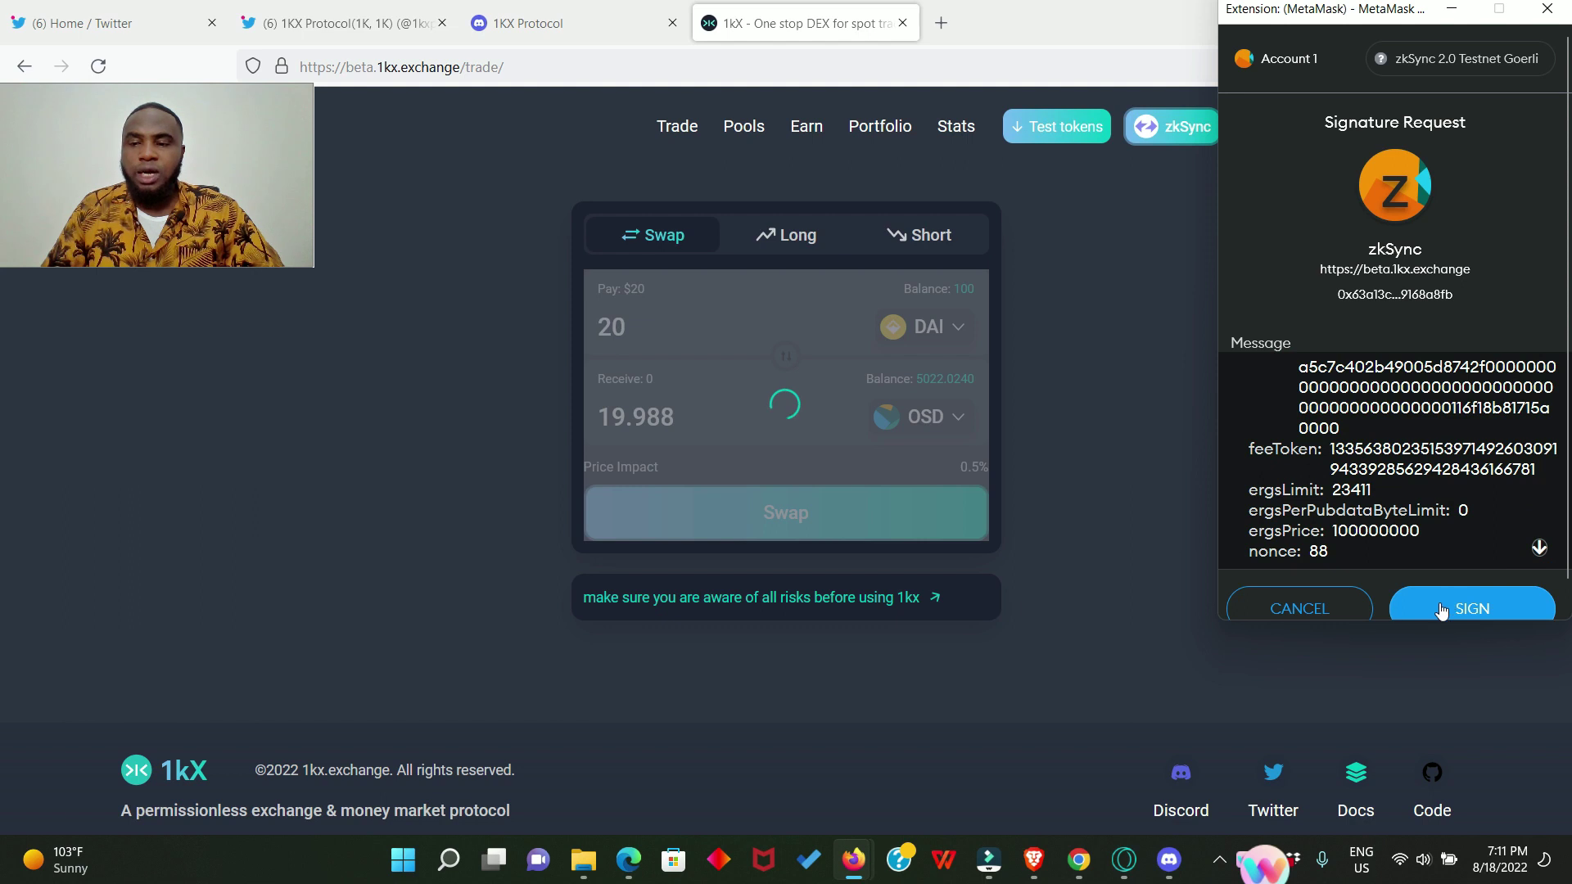
pyautogui.click(1456, 603)
pyautogui.scroll(-5, 1448, 491)
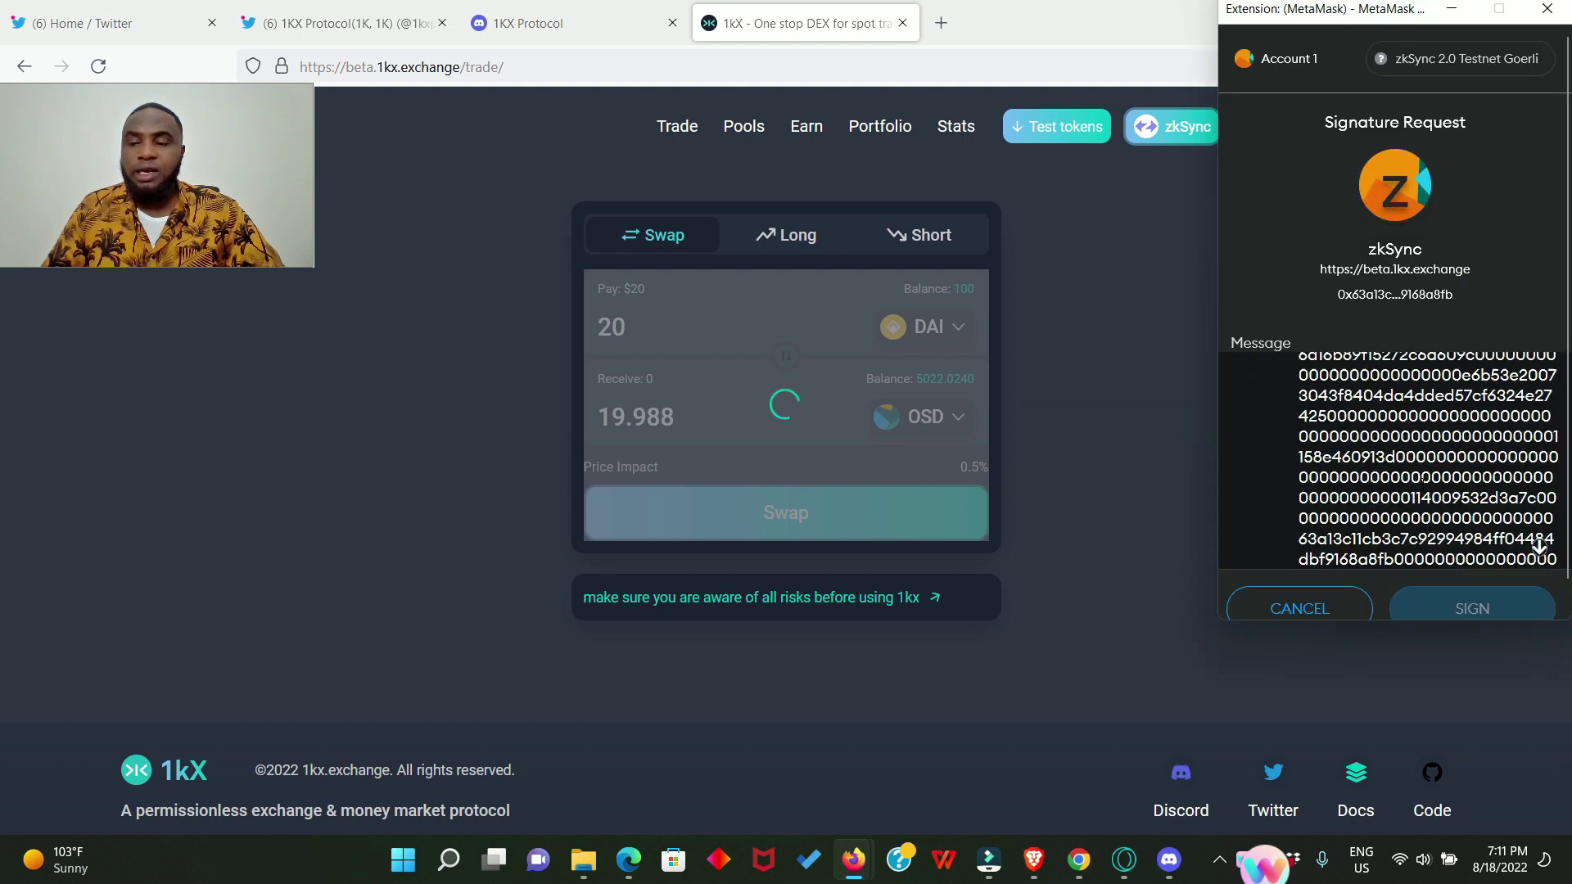
pyautogui.click(1472, 608)
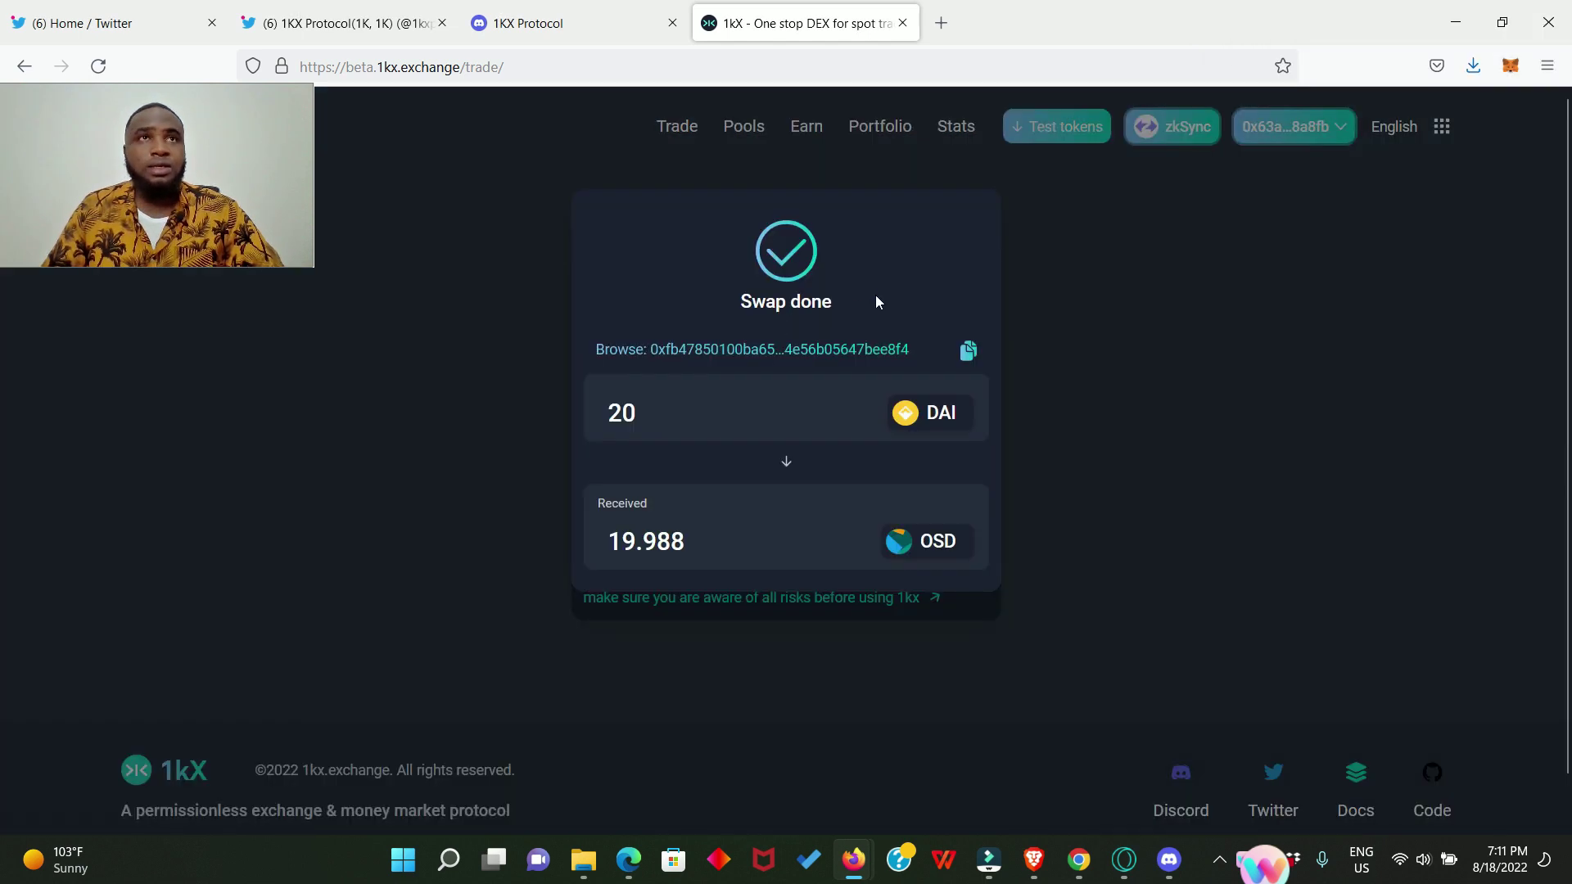
# Step: Close the swap confirmation and keep OSD selected as the receive token
pyautogui.click(1092, 298)
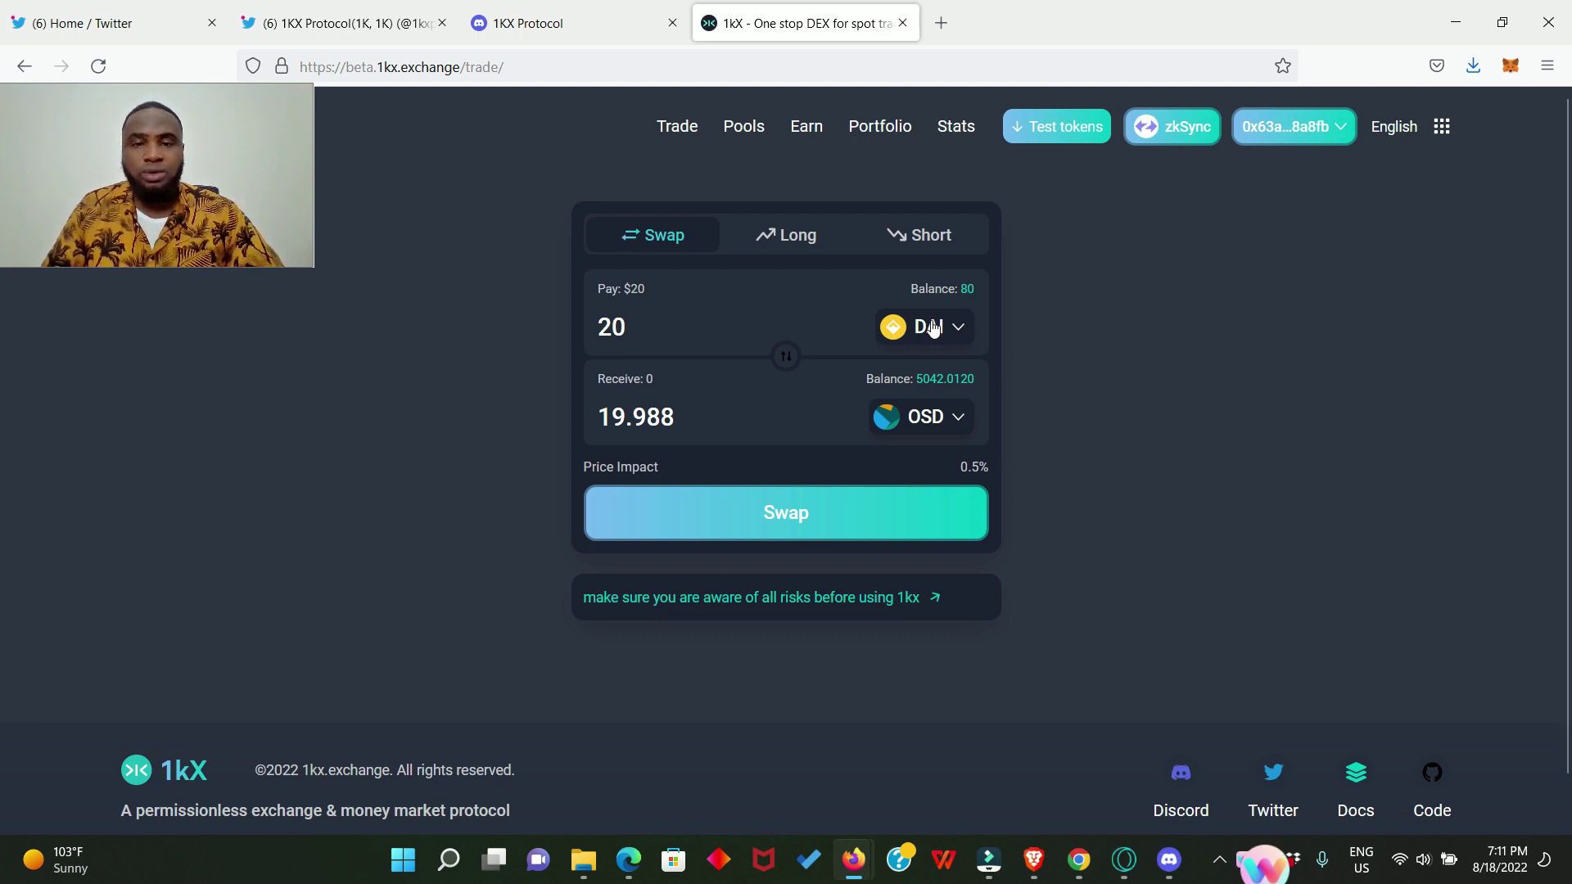
pyautogui.scroll(-1, 933, 328)
pyautogui.click(943, 282)
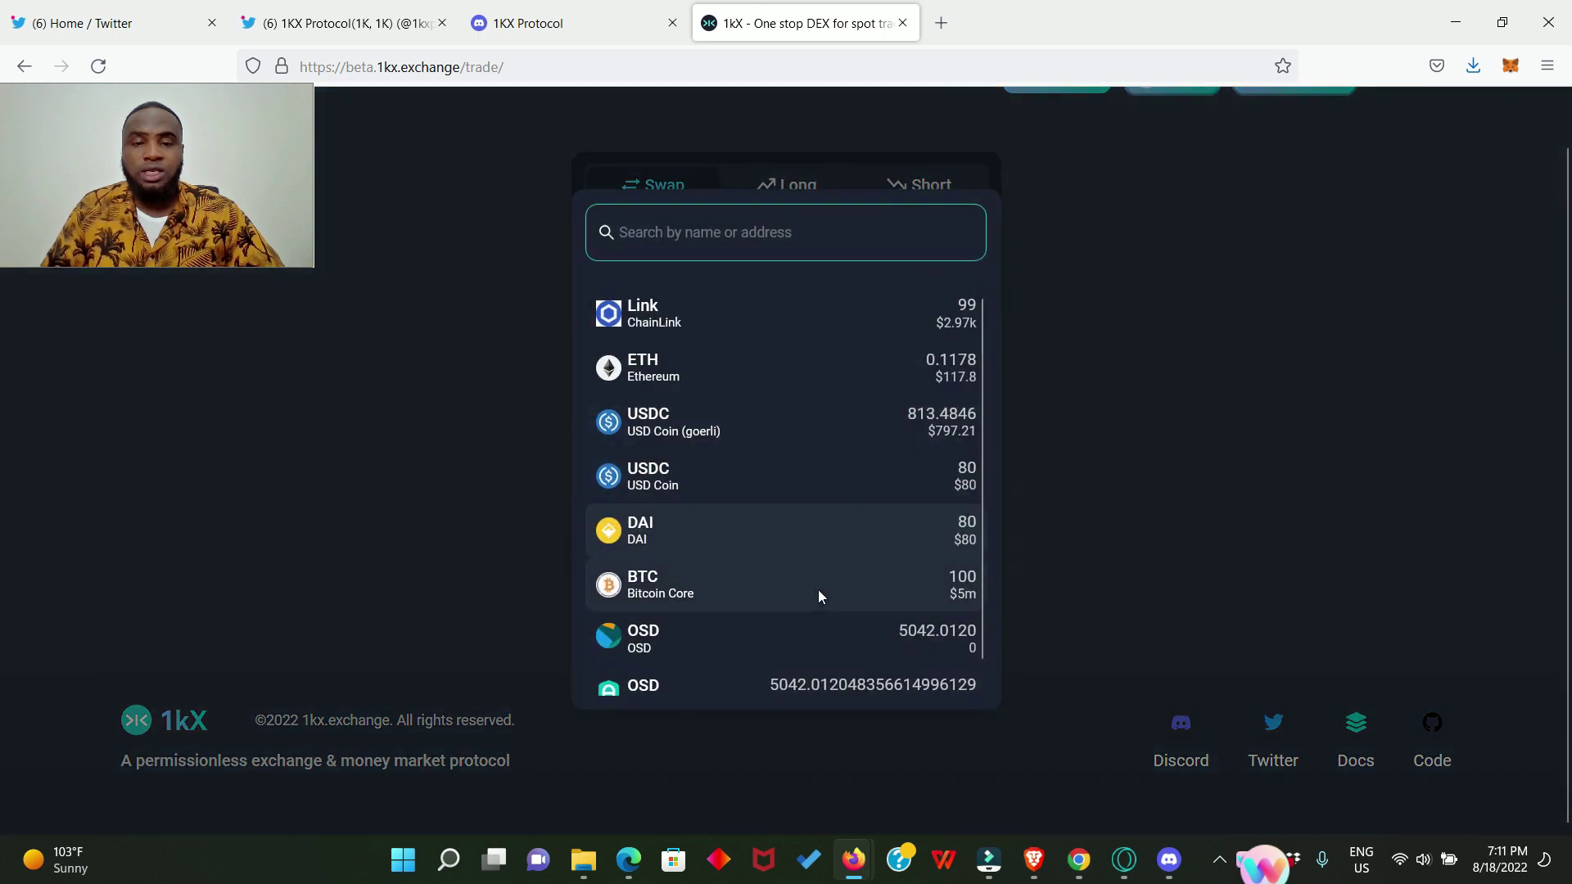
pyautogui.scroll(-1, 818, 589)
pyautogui.scroll(1, 756, 648)
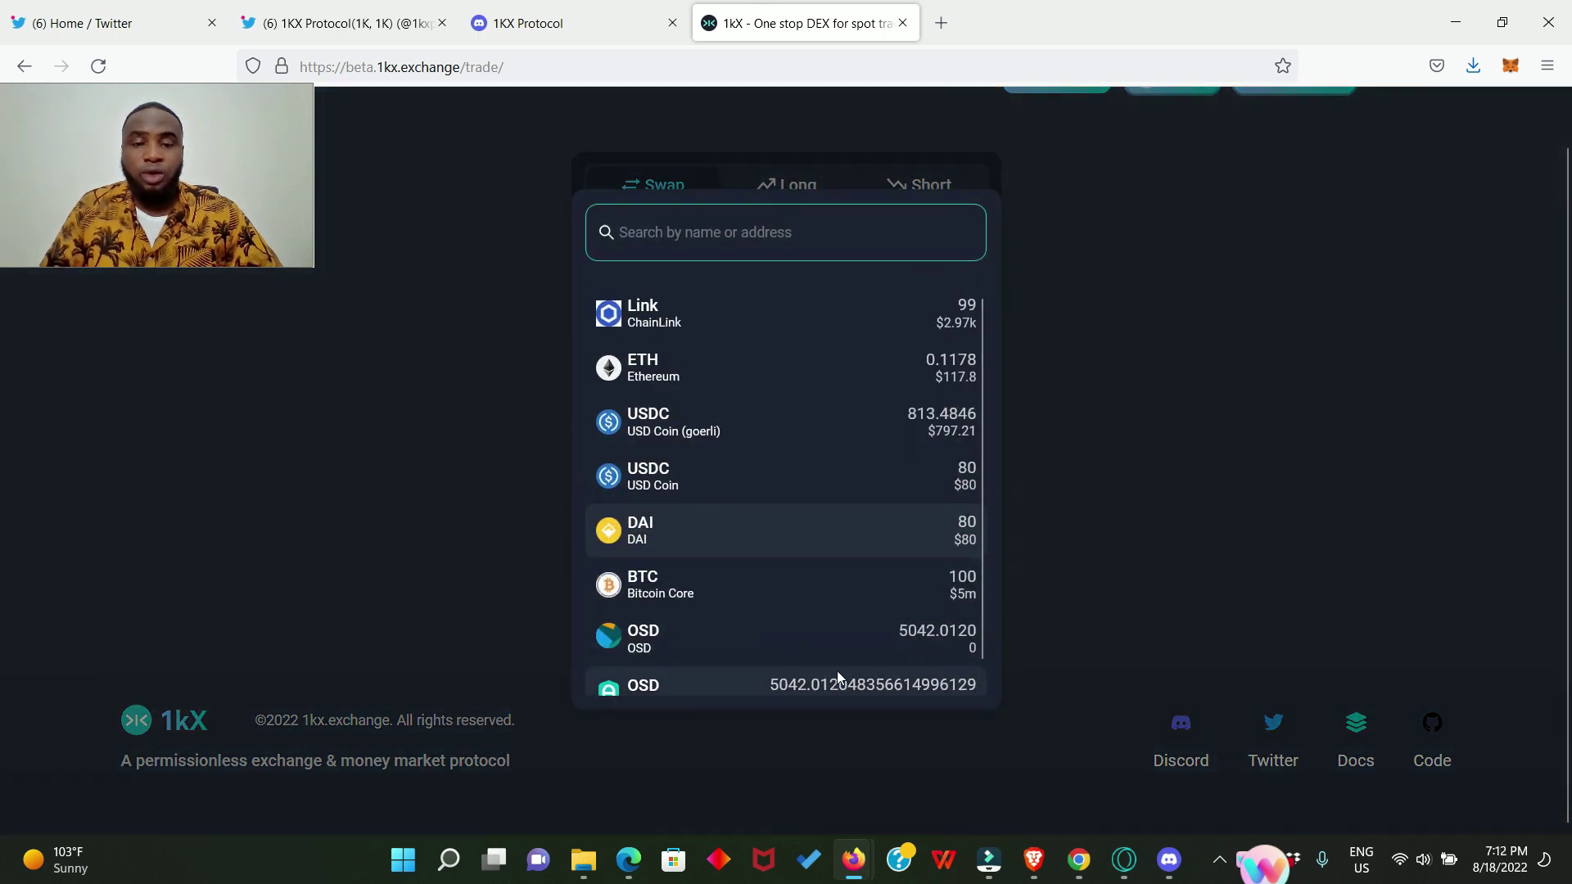
pyautogui.click(948, 659)
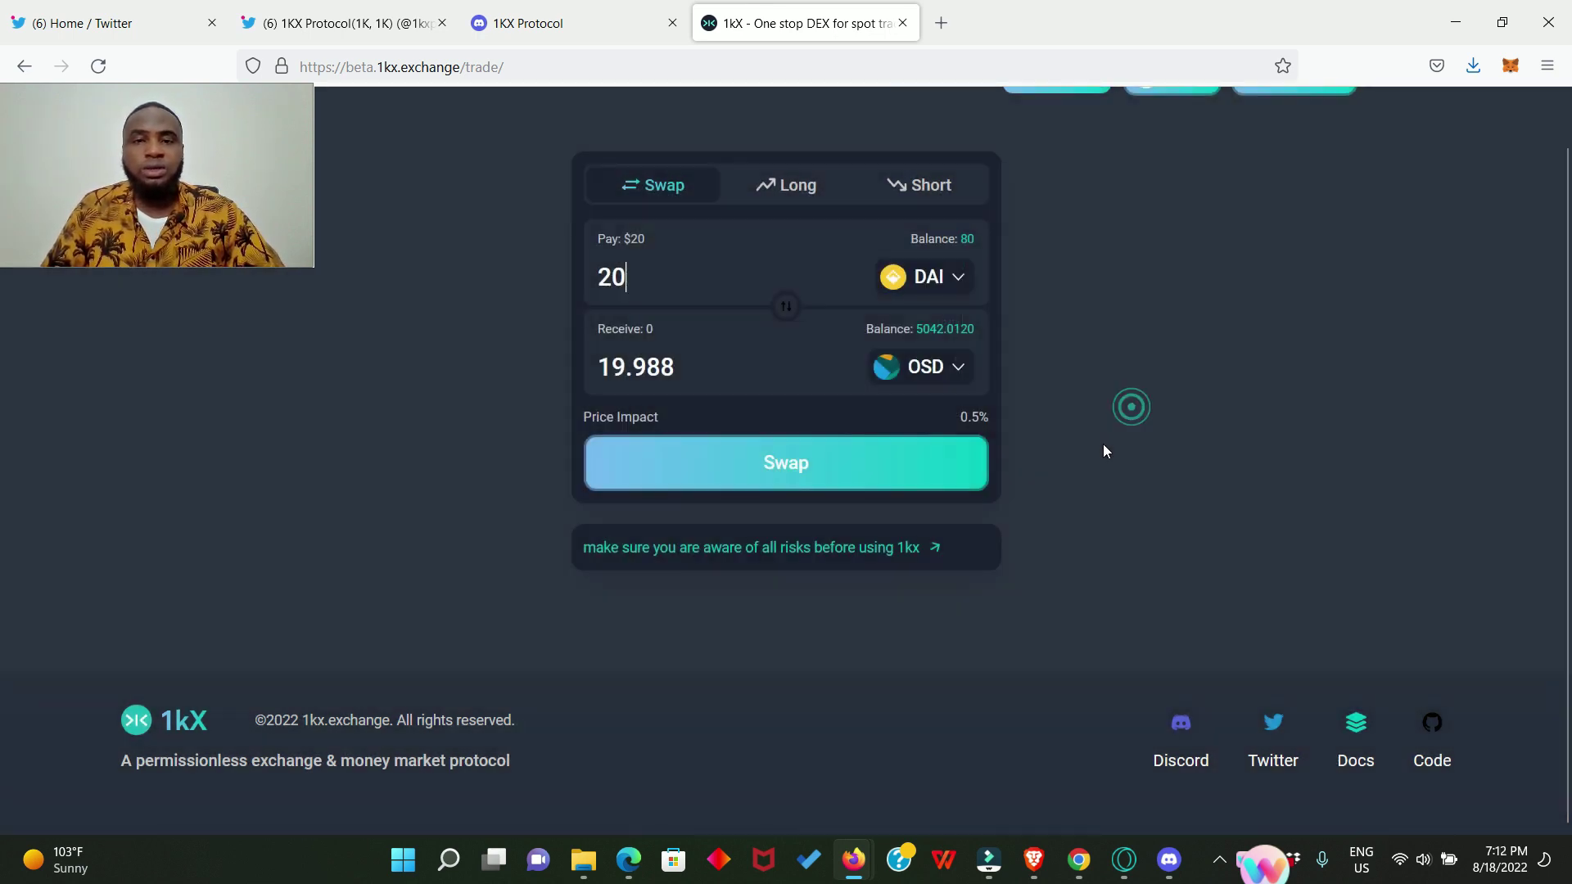
# Step: Go to the Pools page and scroll through the USDC, BTC, Link, DAI, ETH and OSD pools
pyautogui.scroll(1, 1103, 443)
pyautogui.click(751, 135)
pyautogui.scroll(-5, 439, 504)
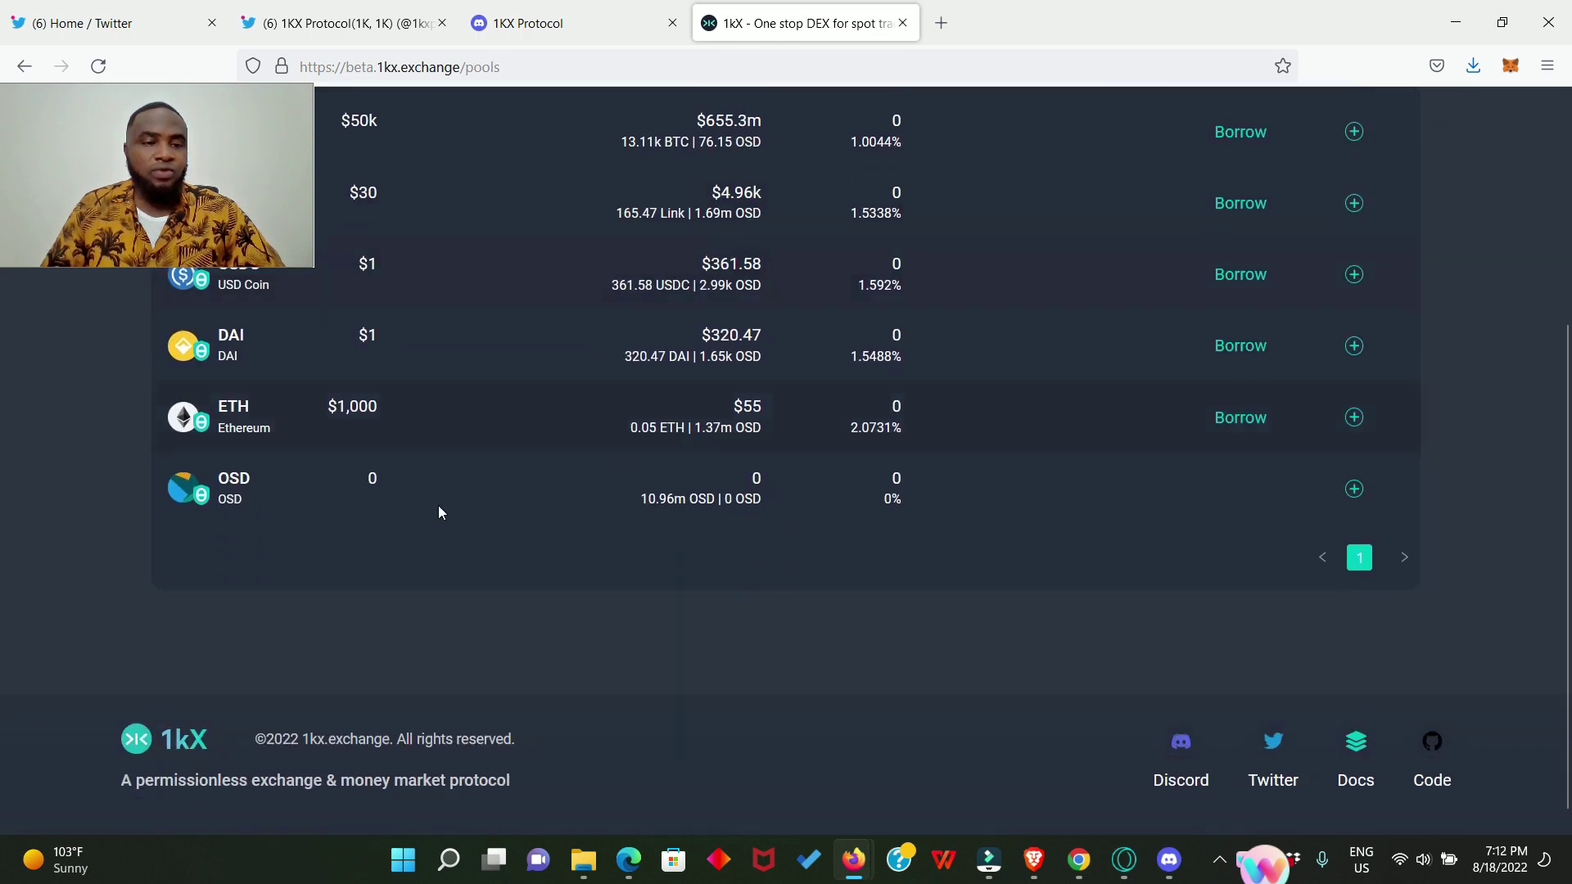
pyautogui.scroll(4, 414, 520)
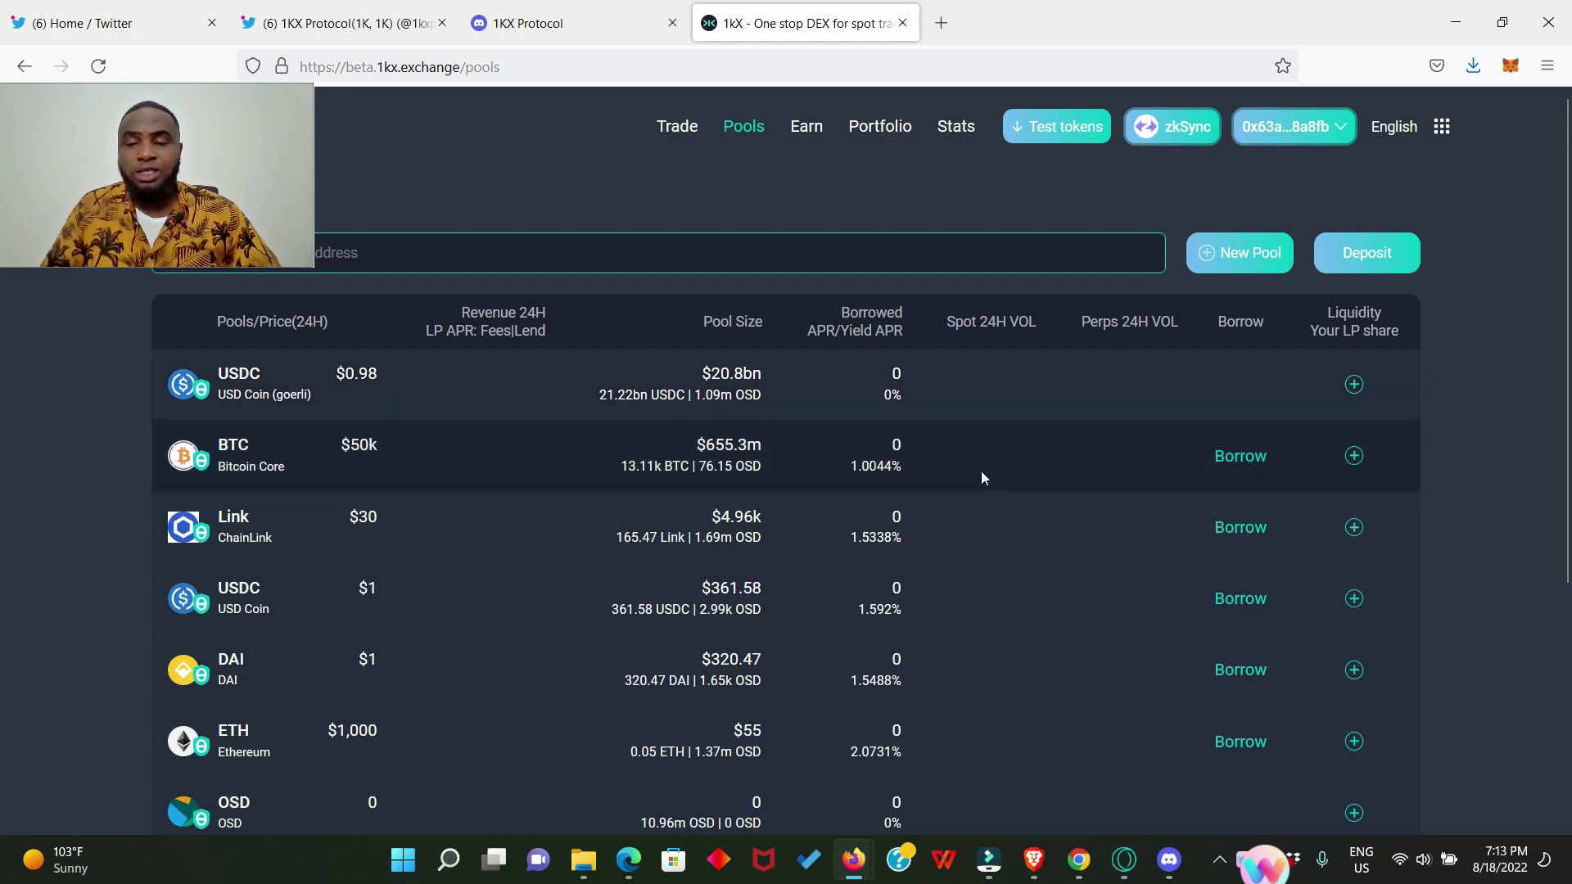
# Step: Deposit 500 USDC (goerli) into its pool, signing both MetaMask requests
pyautogui.click(1354, 384)
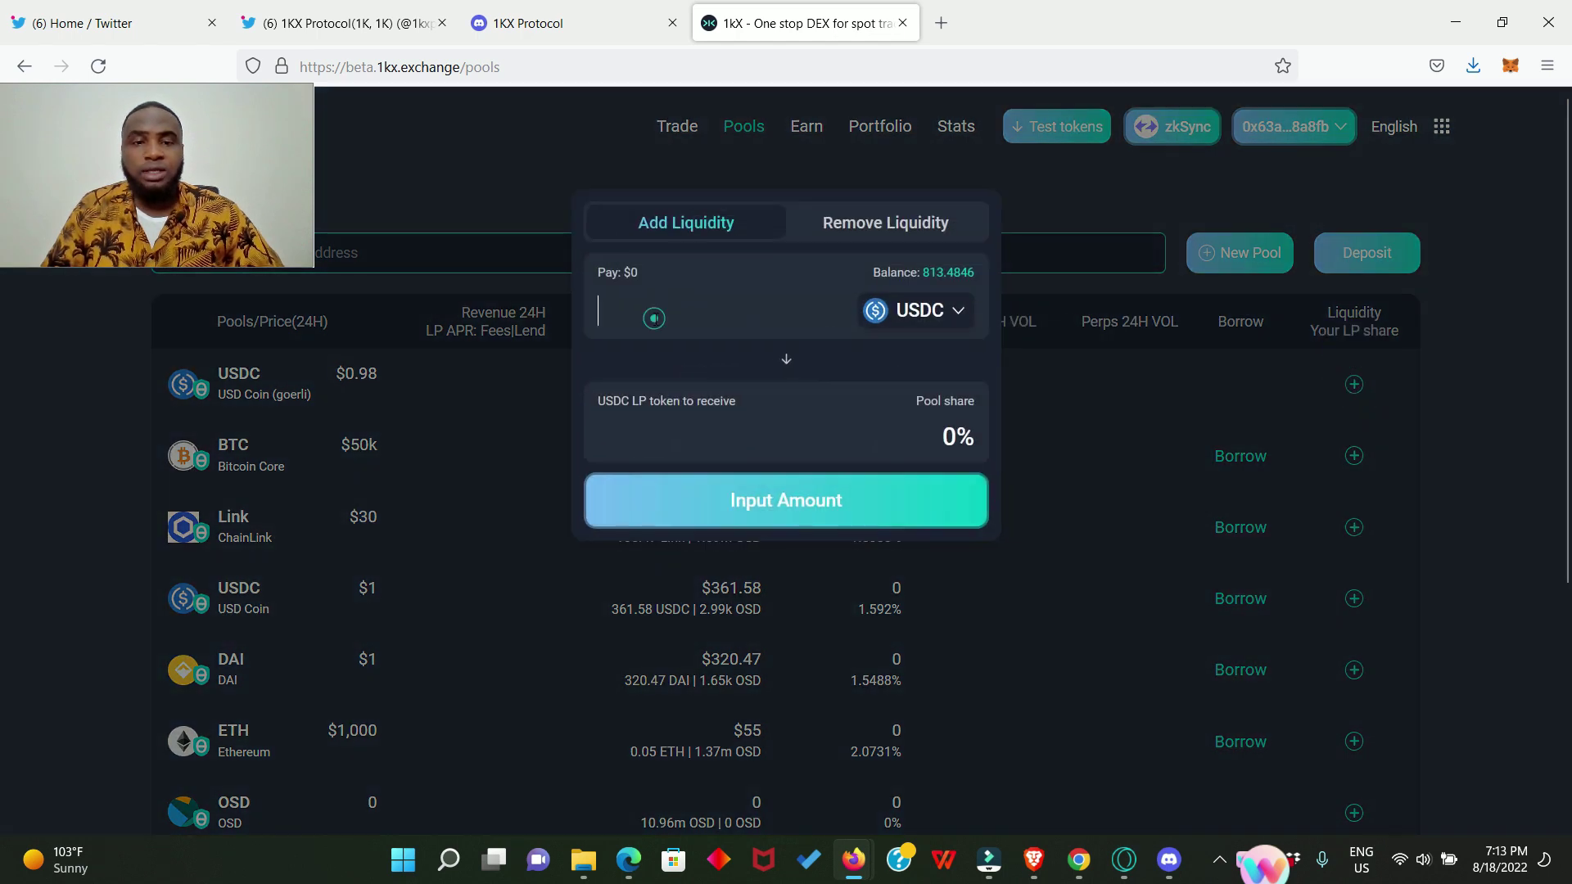
pyautogui.write('500')
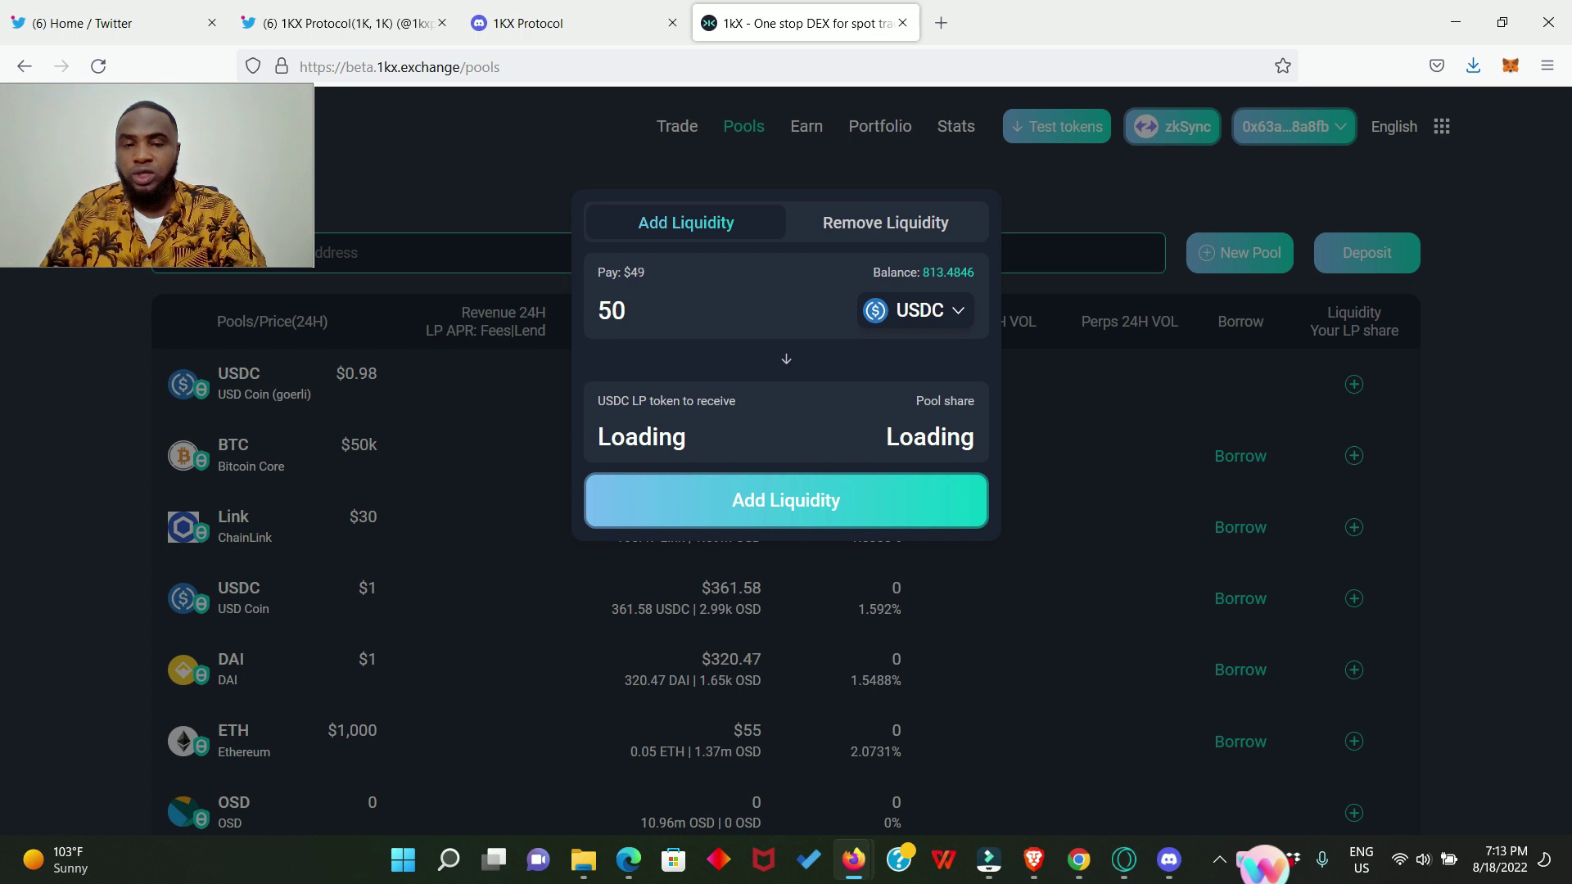
pyautogui.click(788, 504)
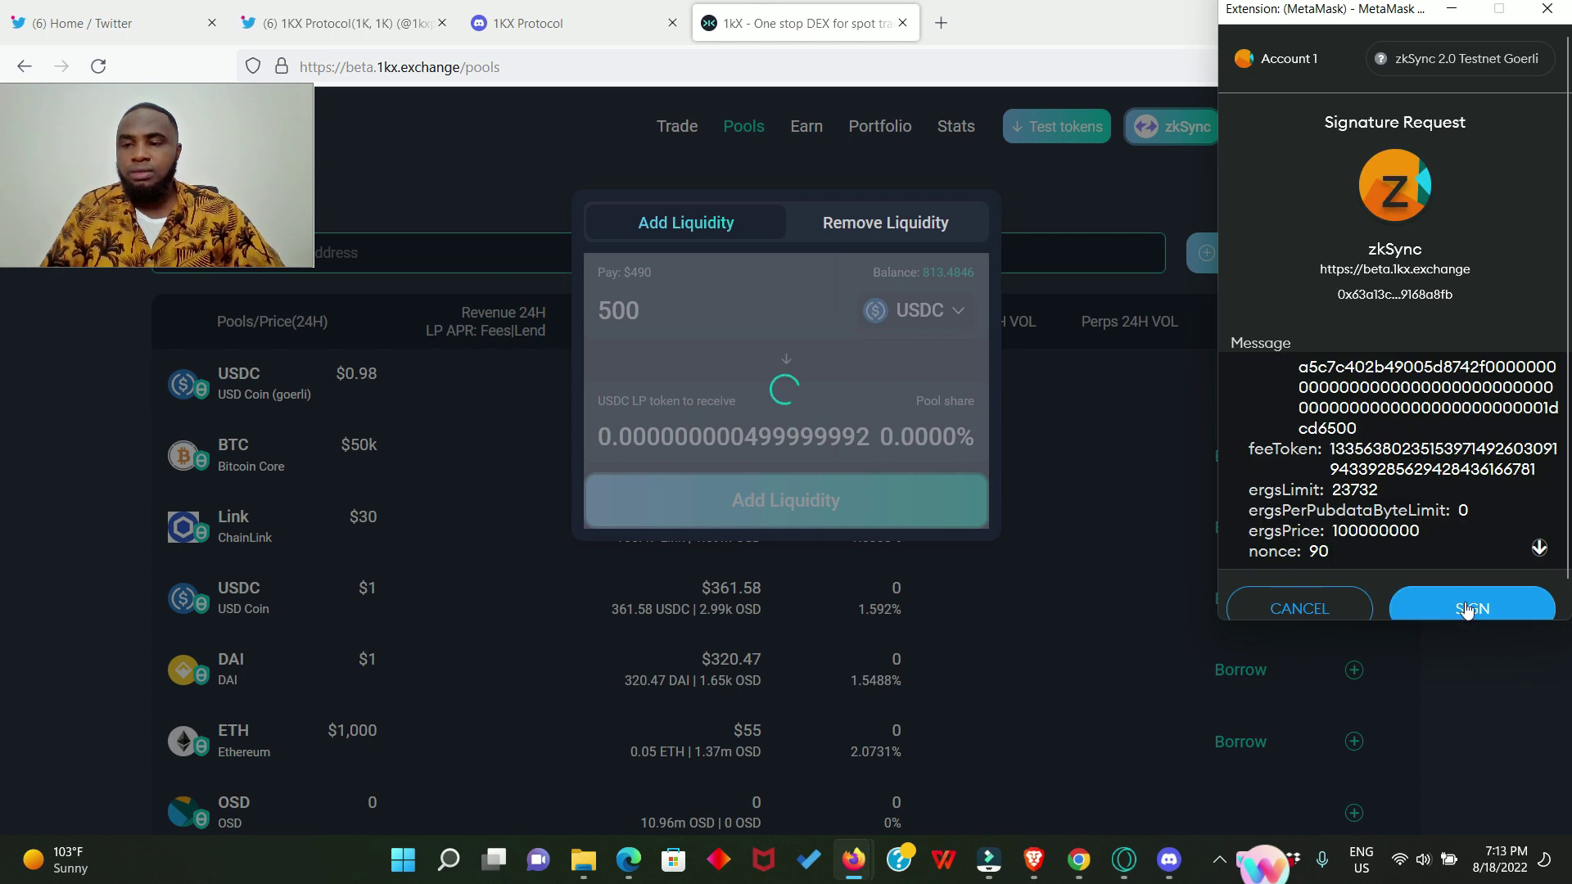
pyautogui.click(1461, 606)
pyautogui.scroll(-3, 1392, 491)
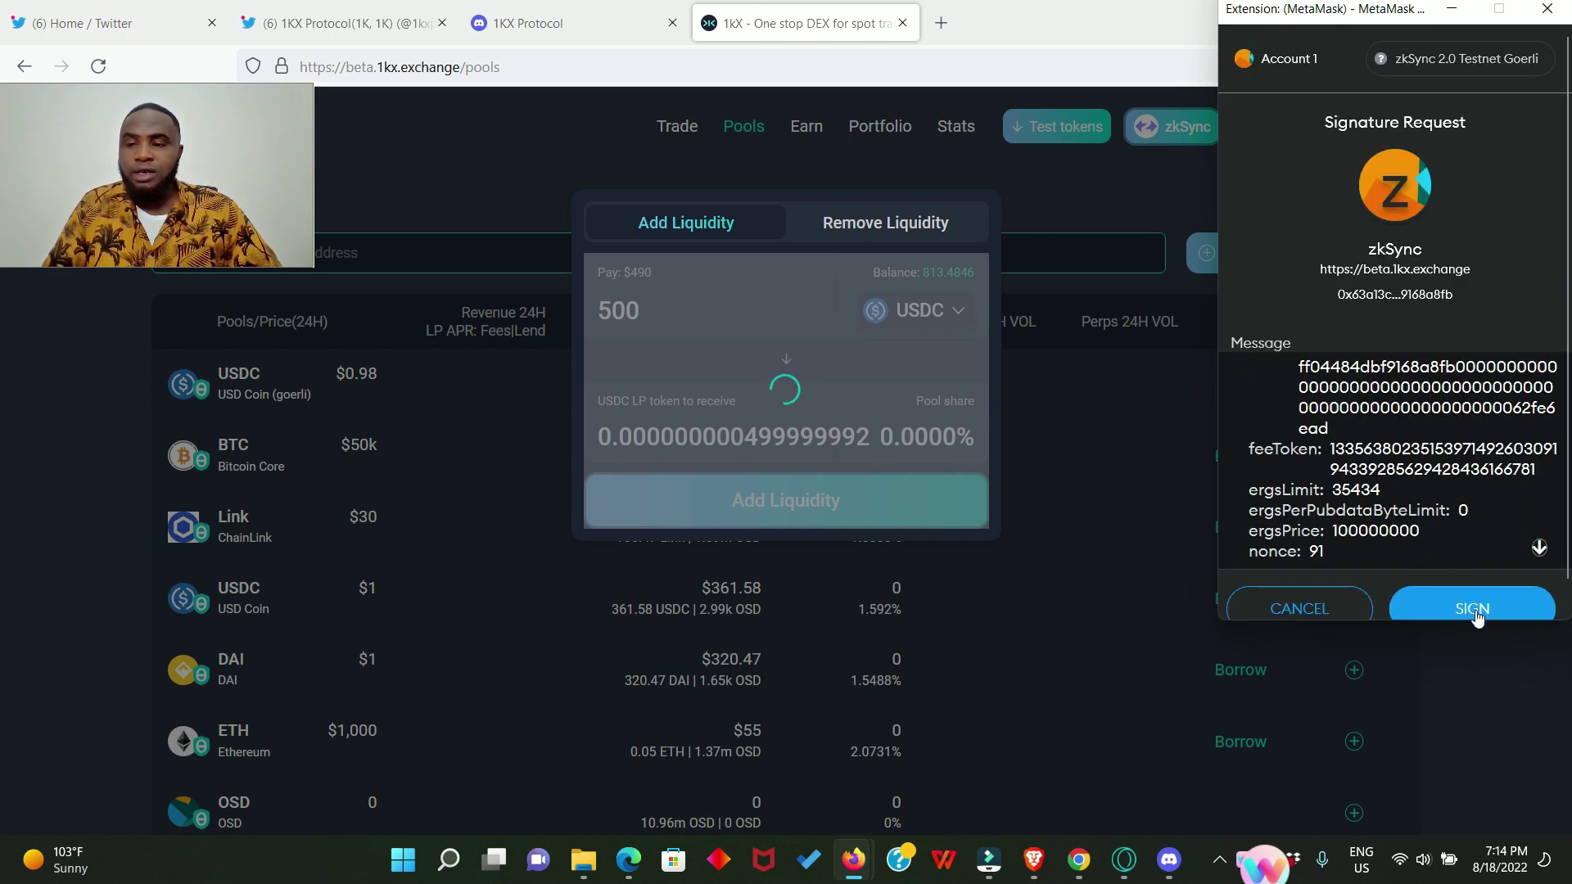
pyautogui.click(1463, 605)
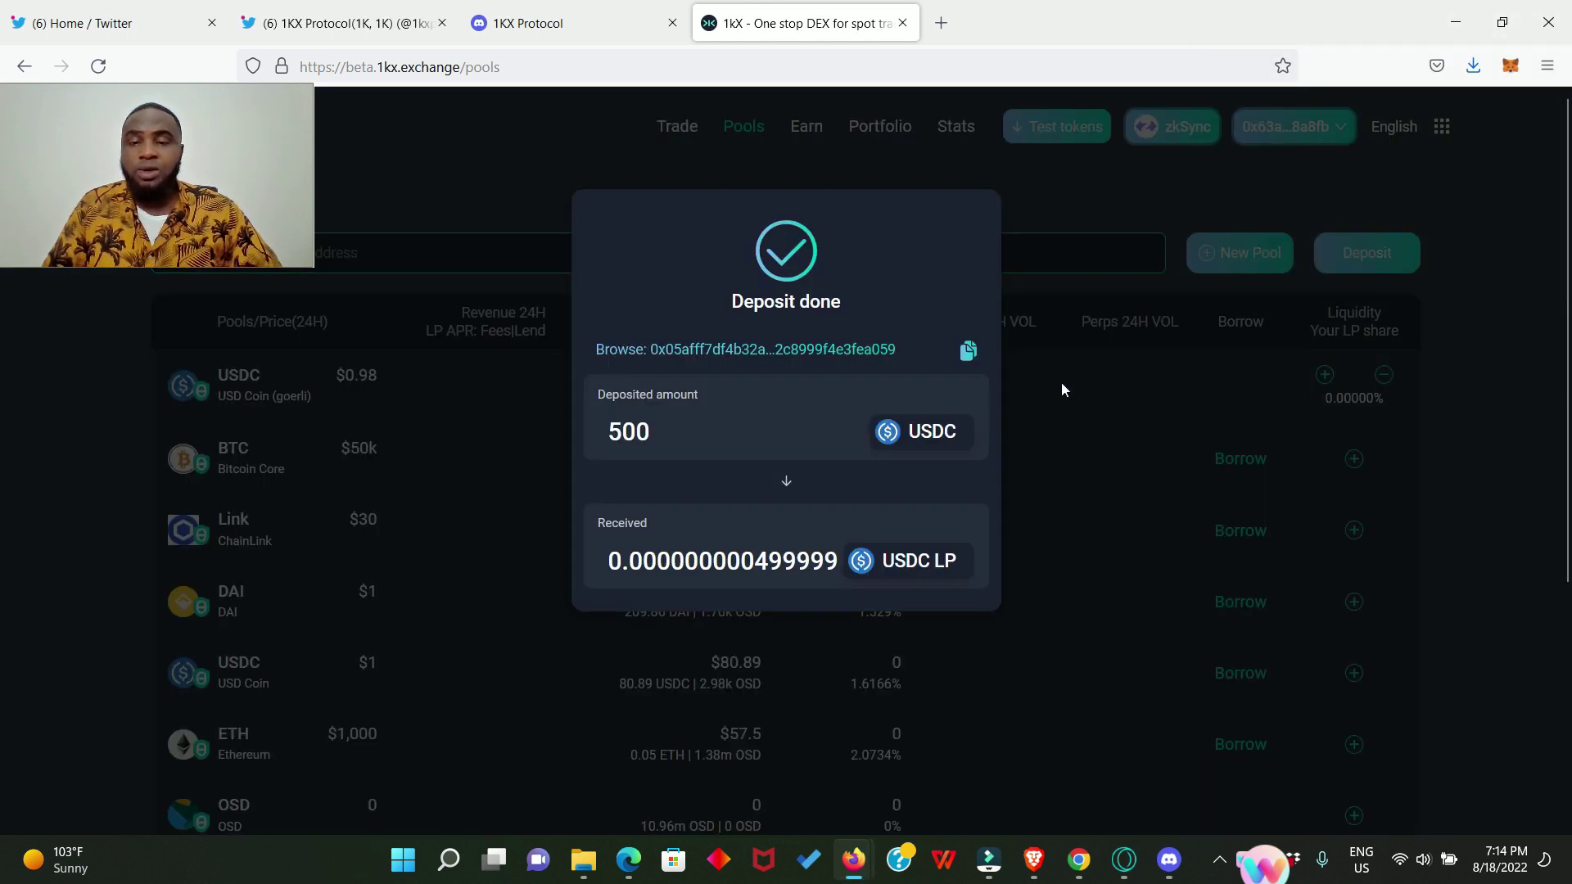
pyautogui.click(1066, 378)
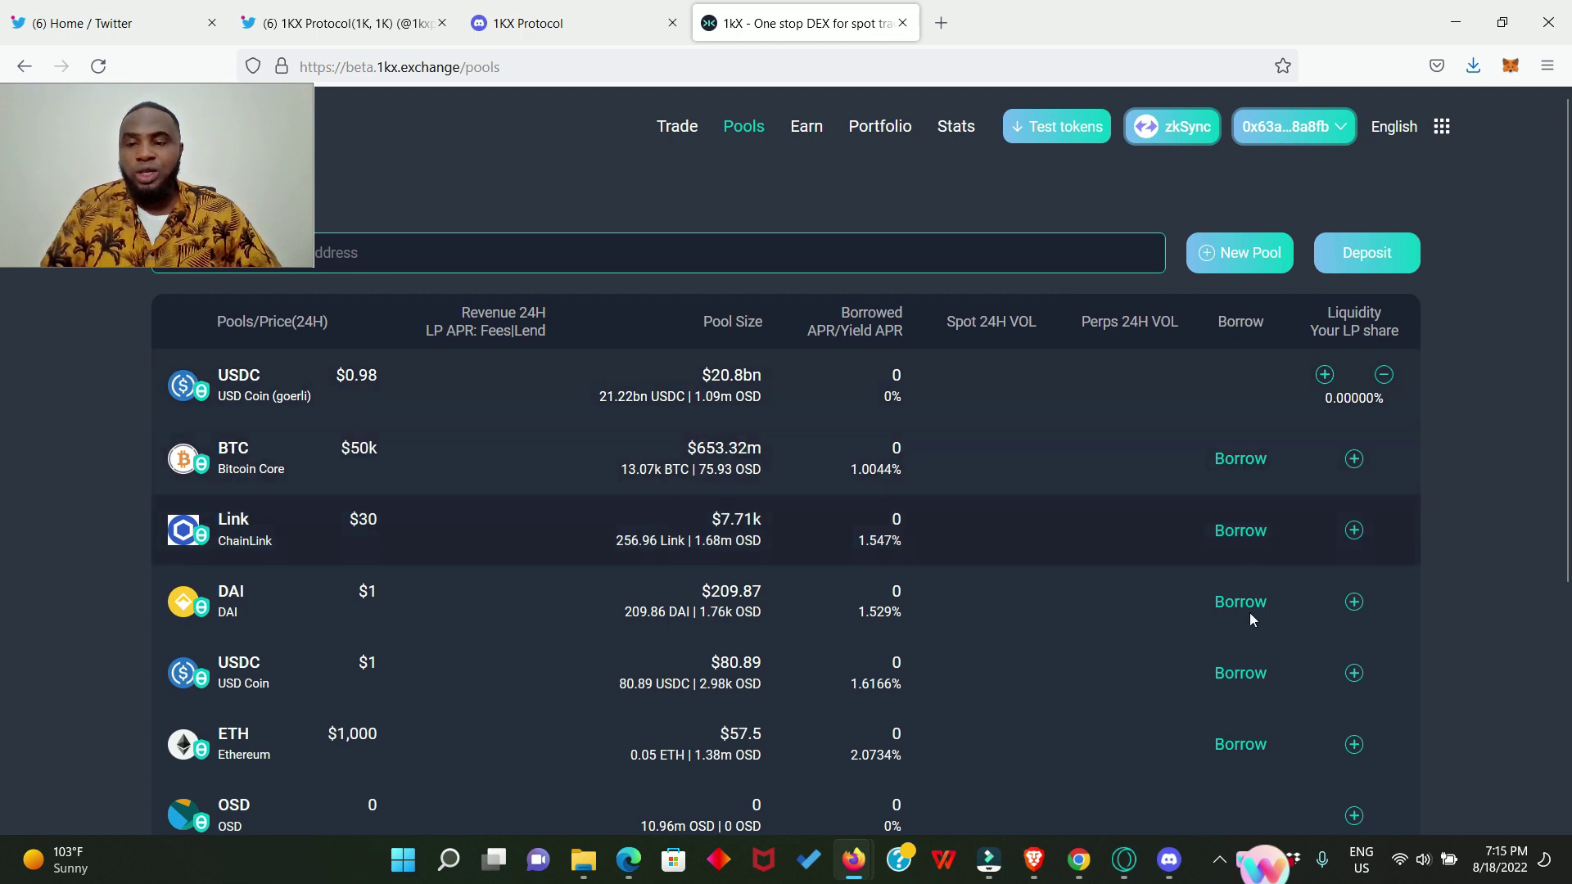
# Step: Deposit 20 BTC into the BTC pool and sign the MetaMask requests
pyautogui.click(1238, 460)
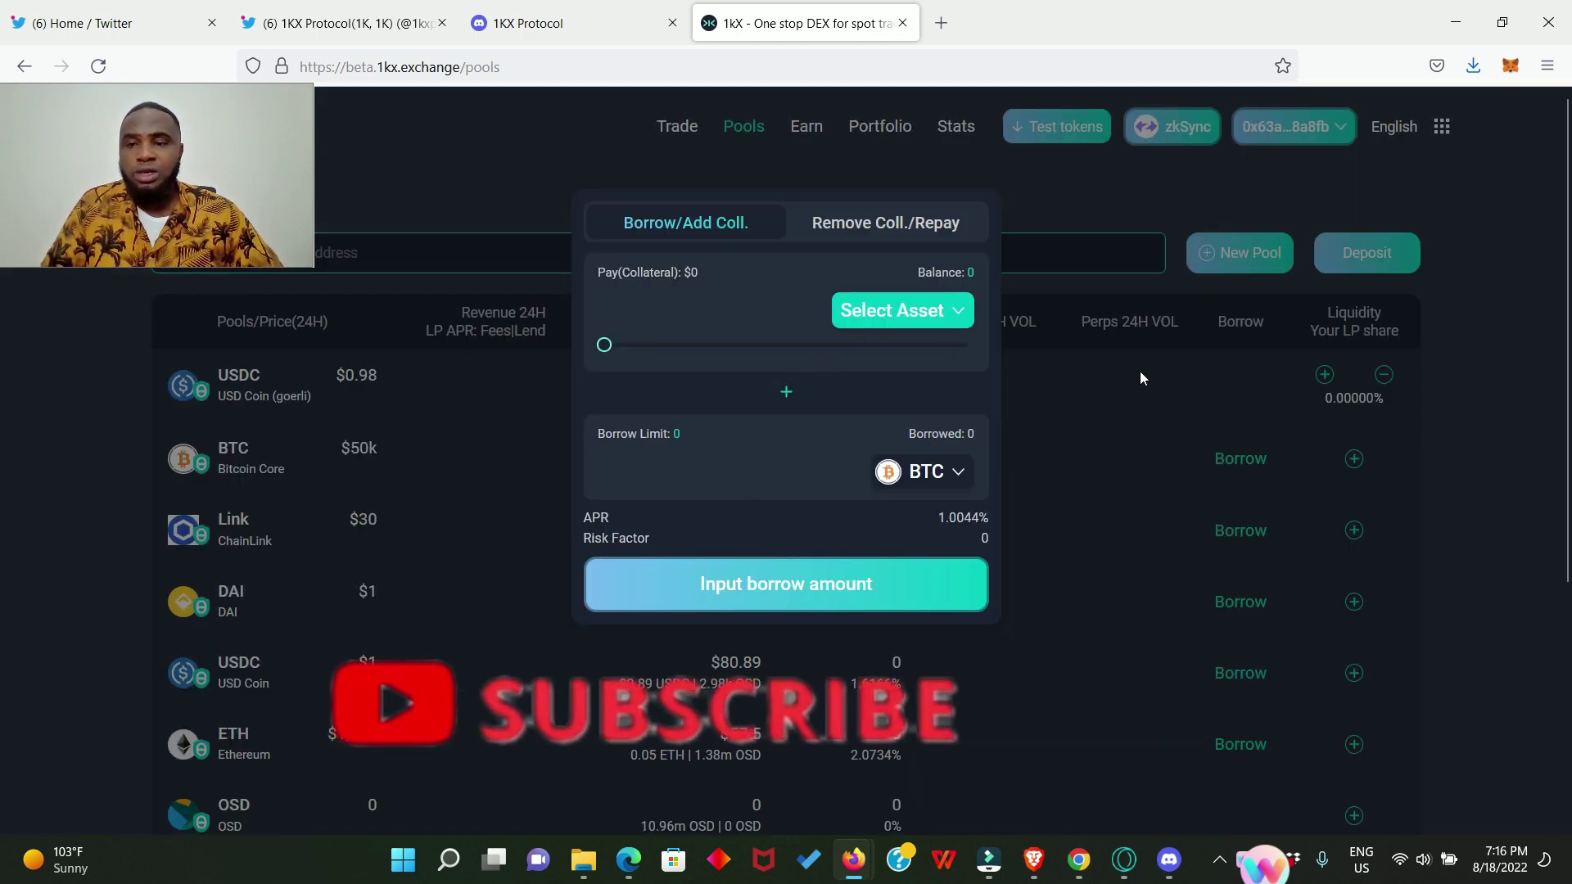
pyautogui.click(1112, 359)
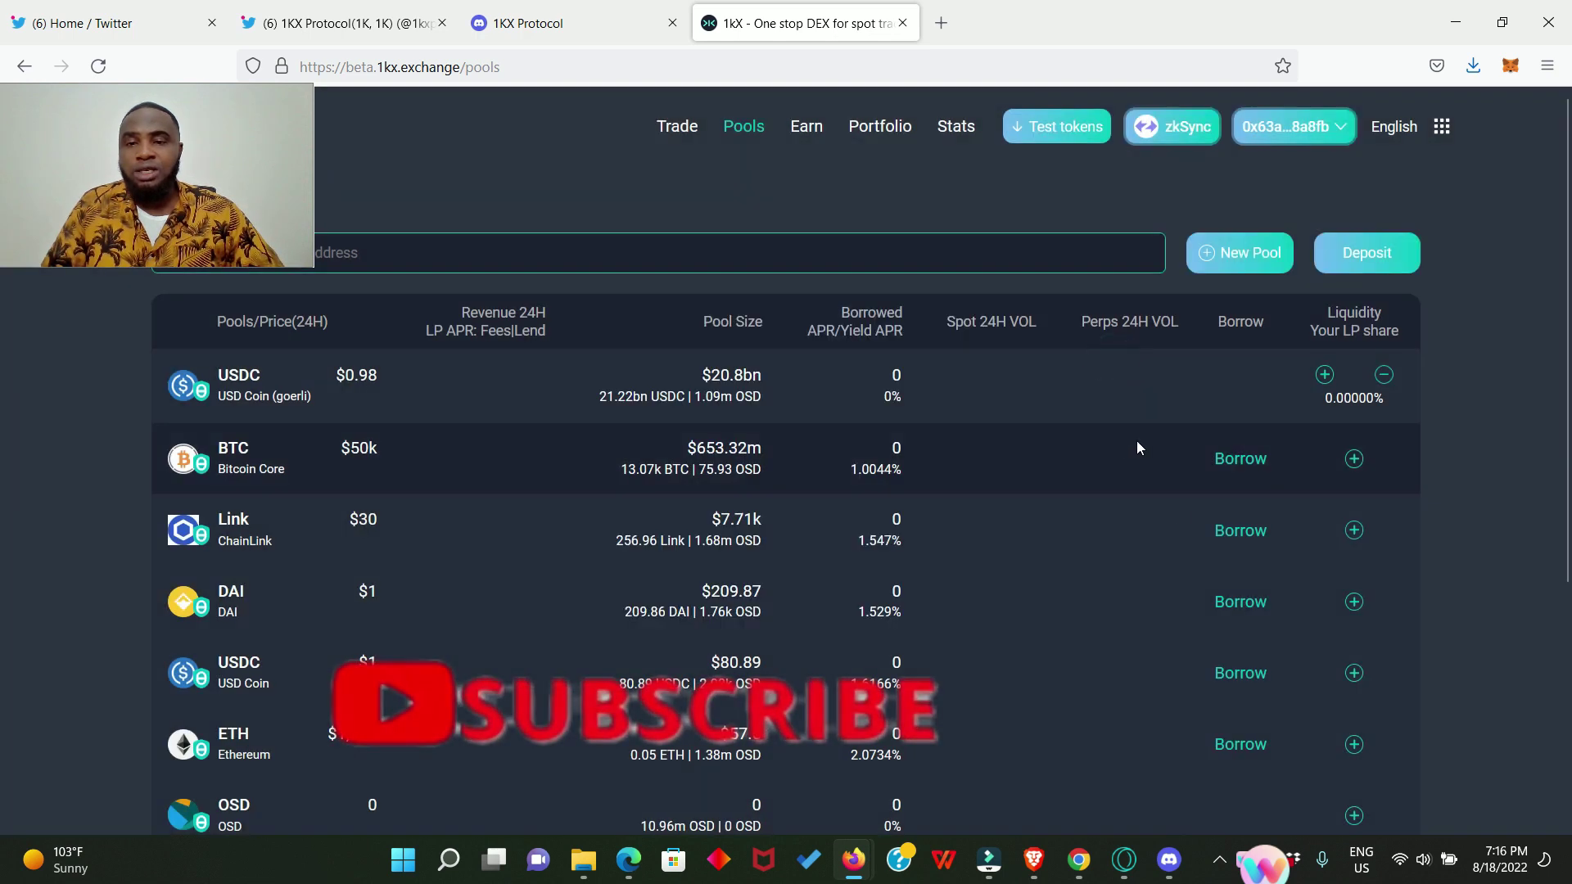
pyautogui.click(1353, 458)
pyautogui.write('20')
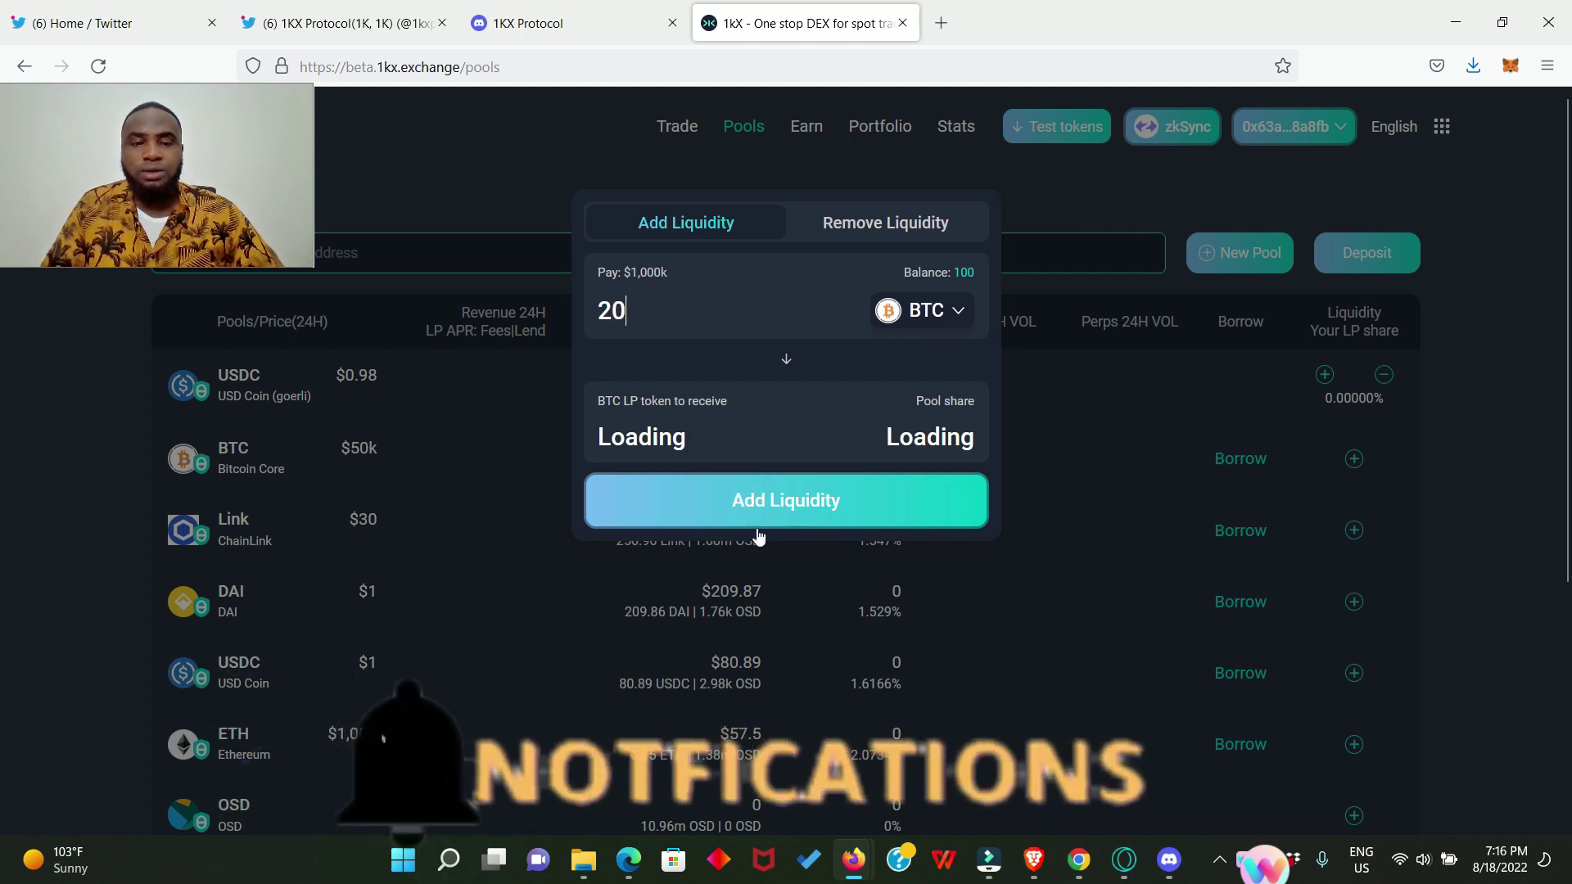
pyautogui.click(801, 508)
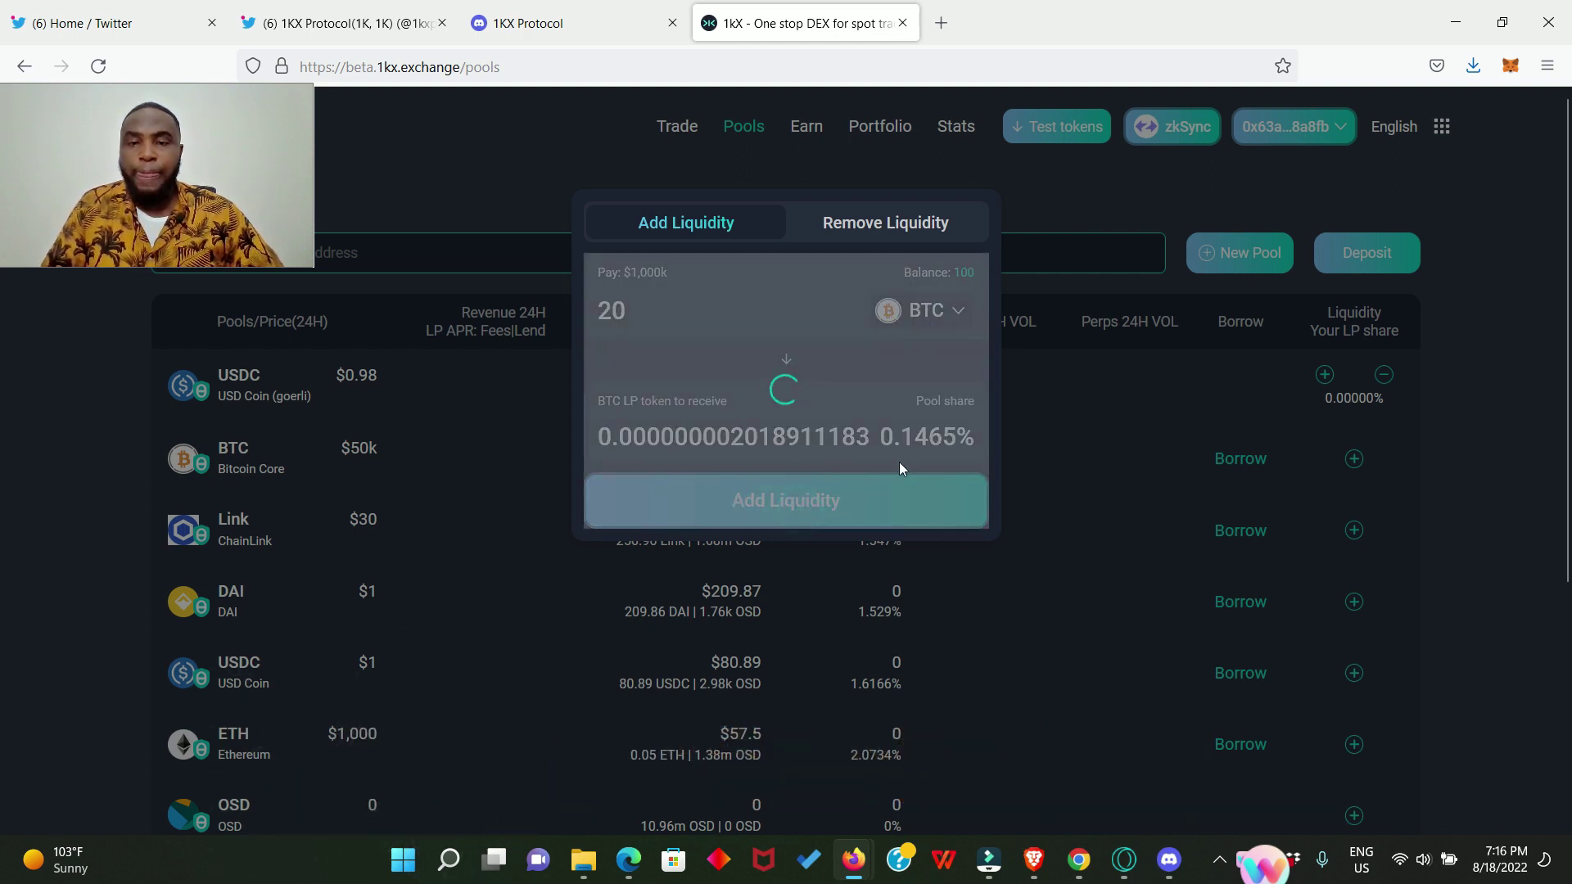
pyautogui.click(1476, 605)
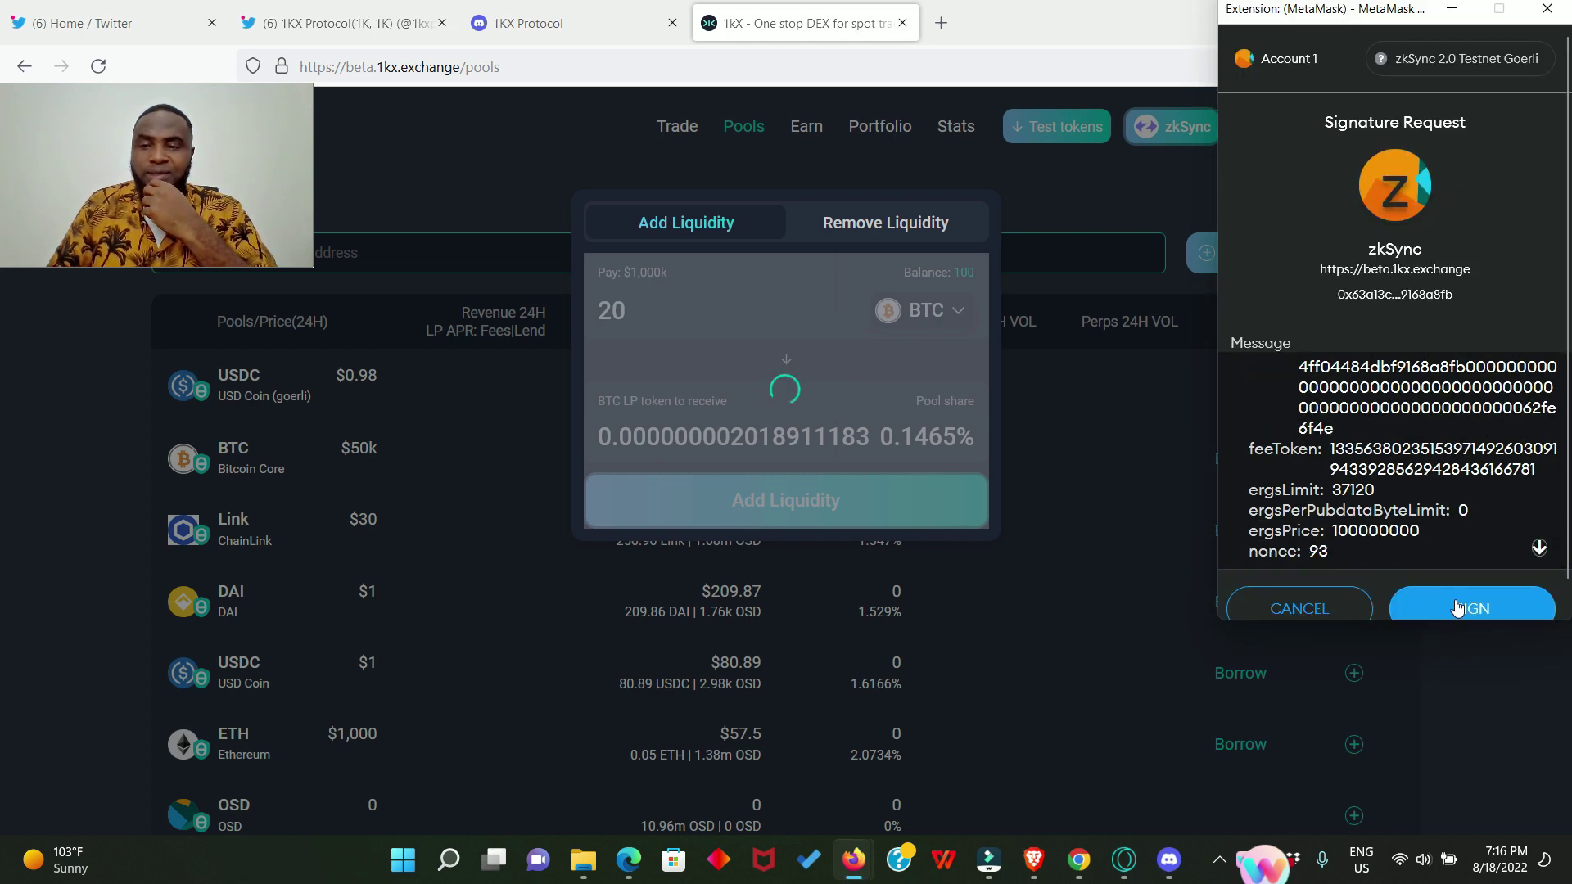
pyautogui.click(1457, 608)
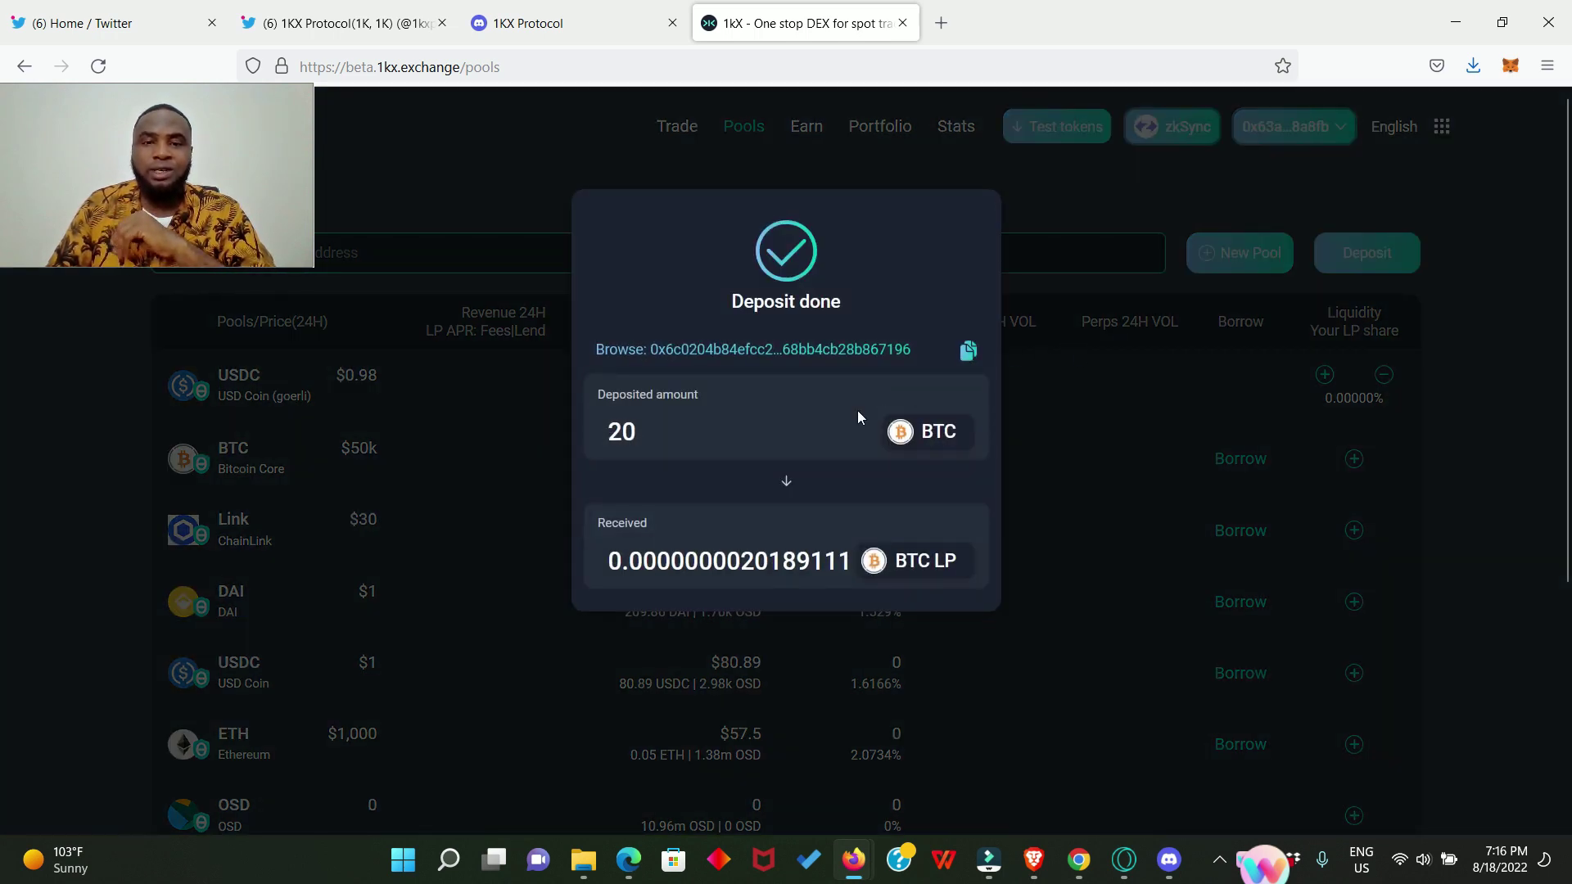
# Step: Add 10 Link to the Link pool and sign both MetaMask requests
pyautogui.click(1063, 367)
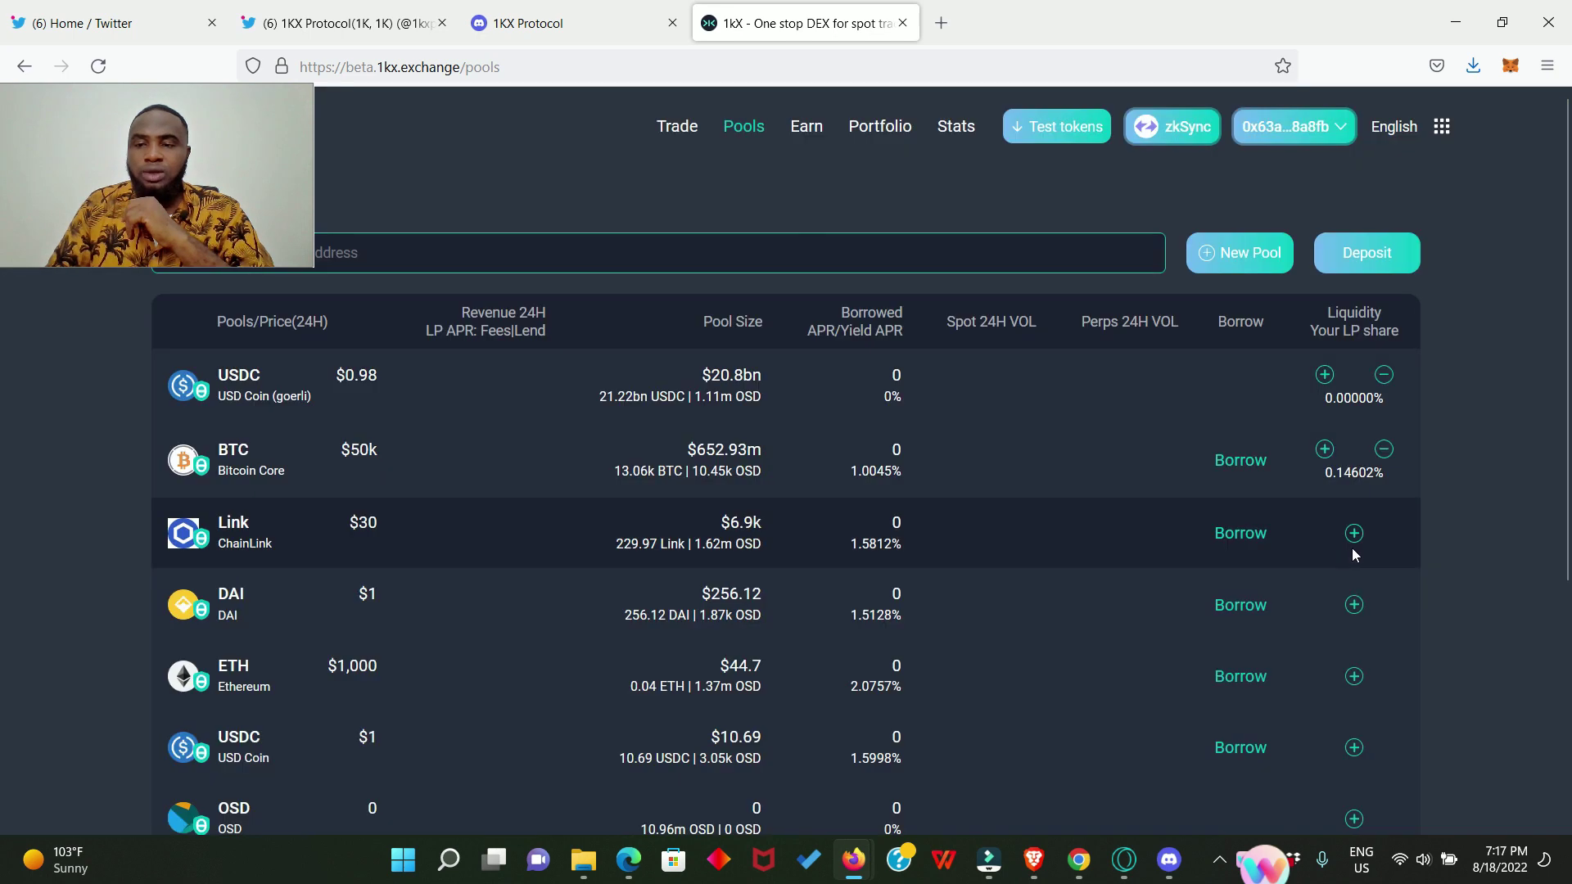
pyautogui.click(1352, 534)
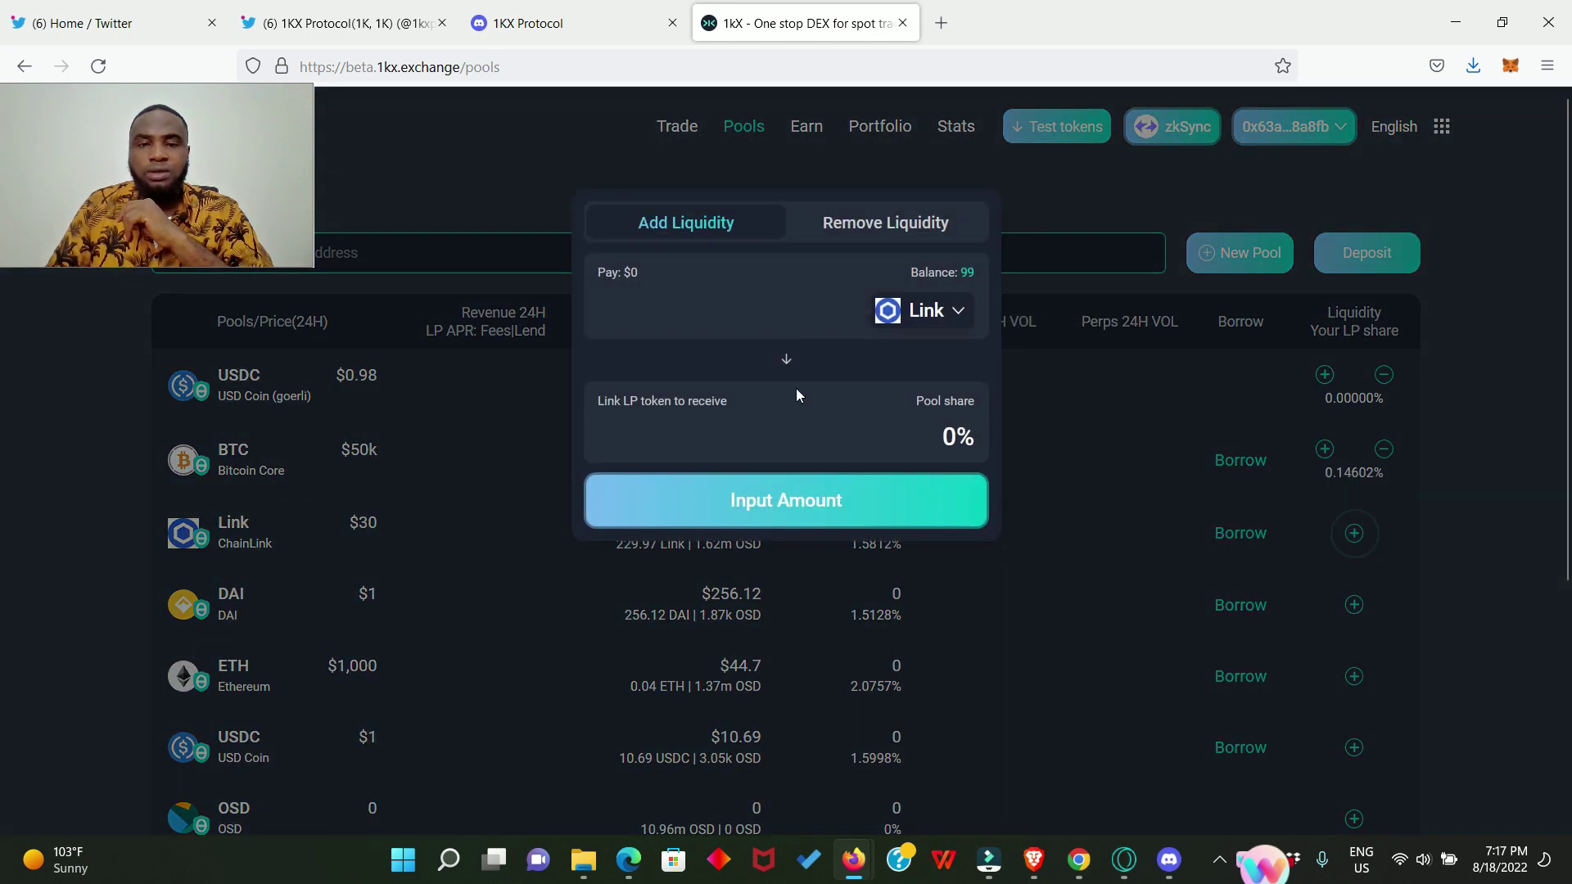
pyautogui.write('10')
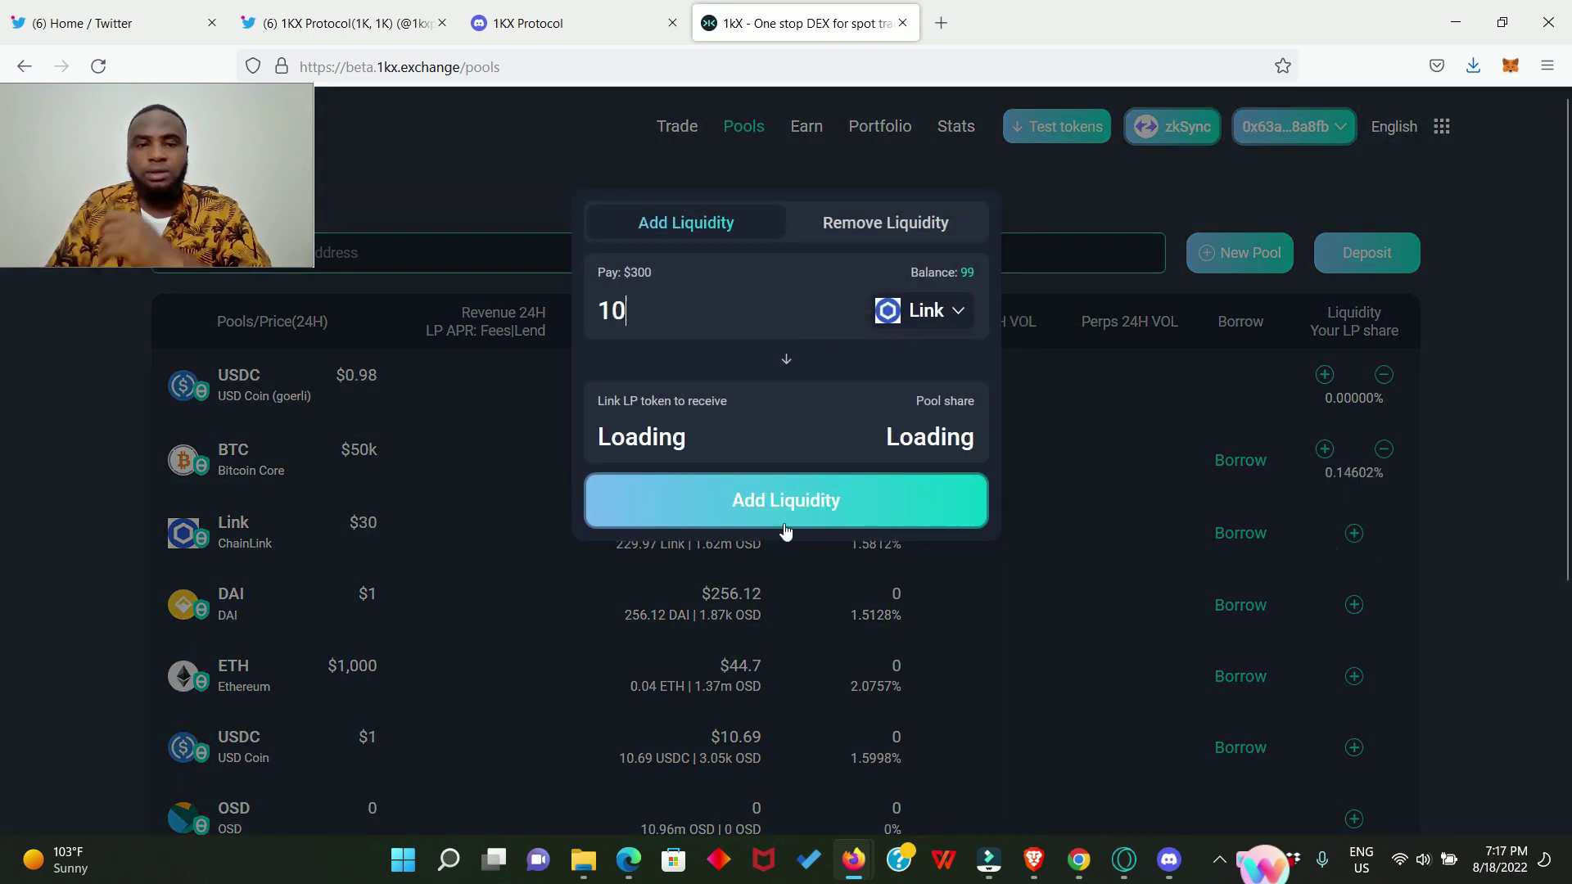
pyautogui.click(788, 503)
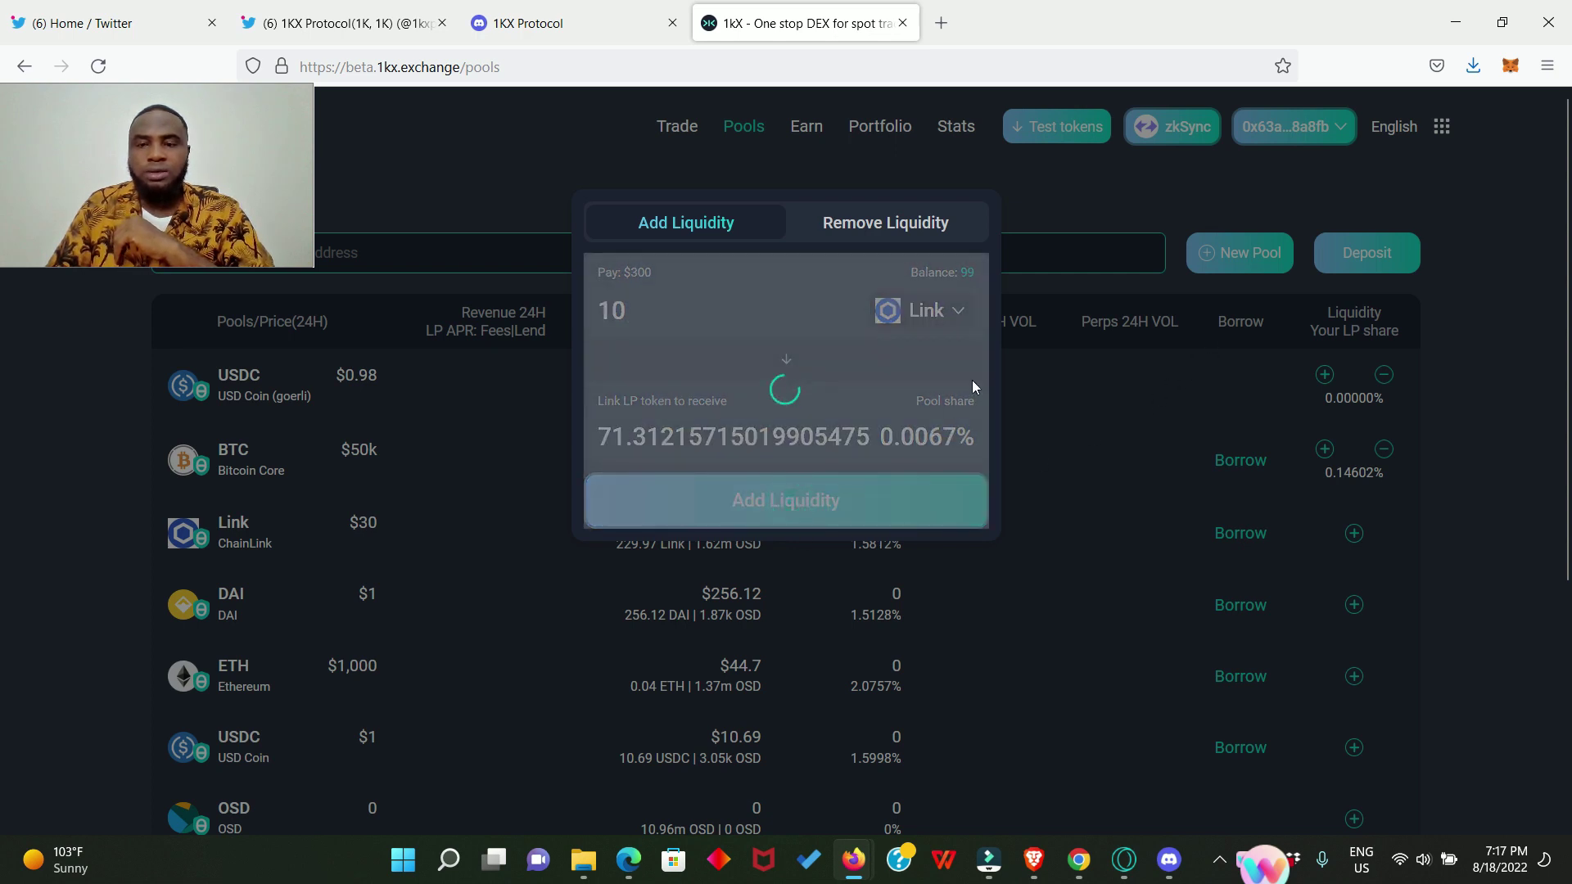
pyautogui.click(1467, 607)
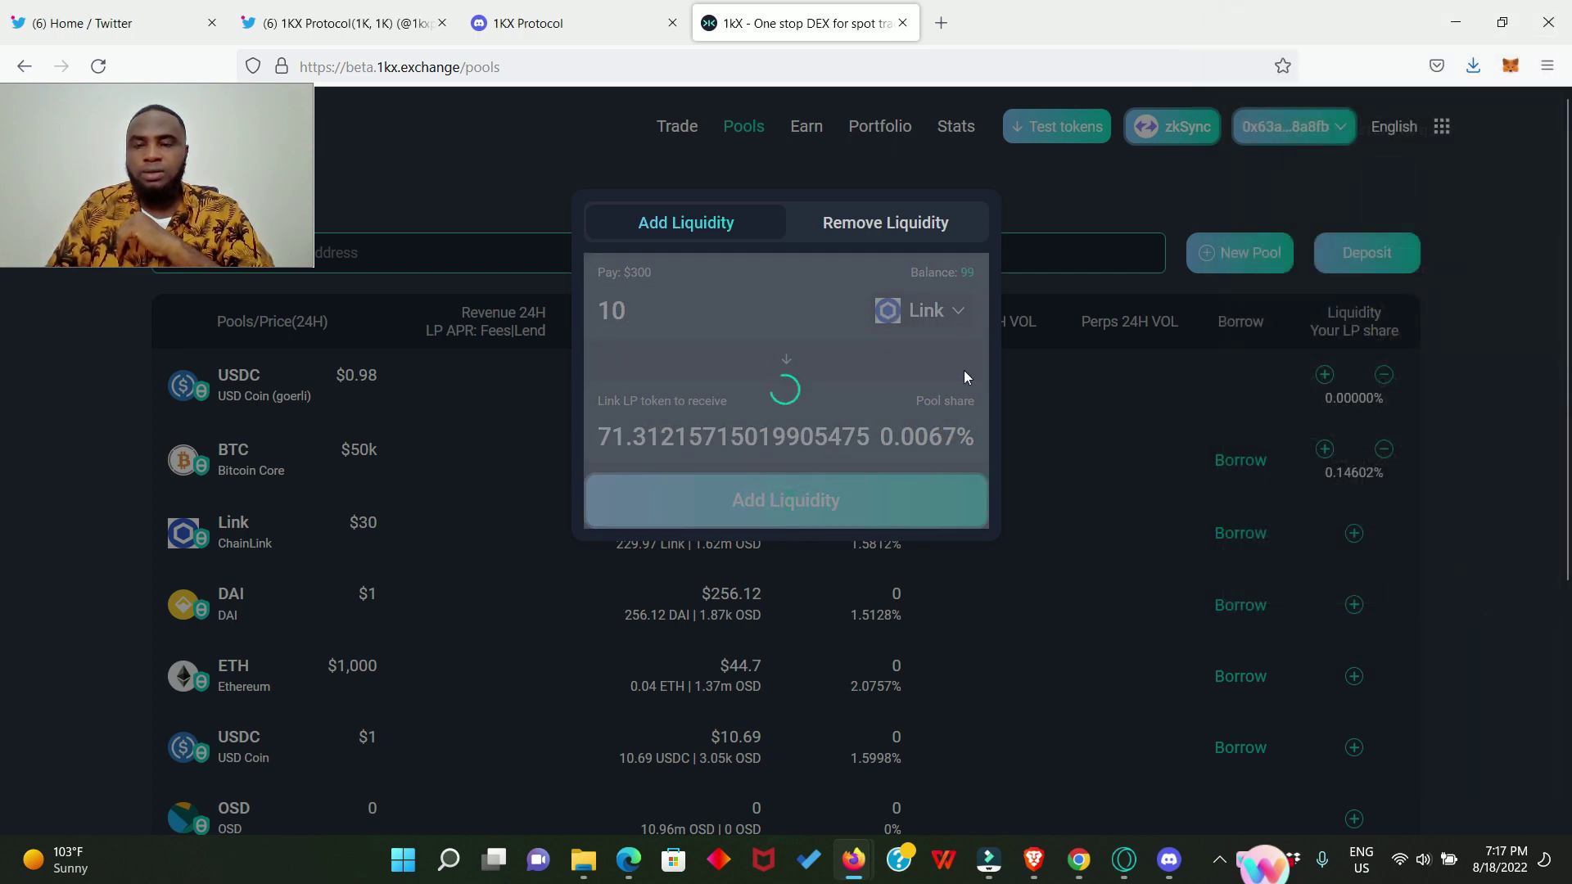
pyautogui.click(1469, 607)
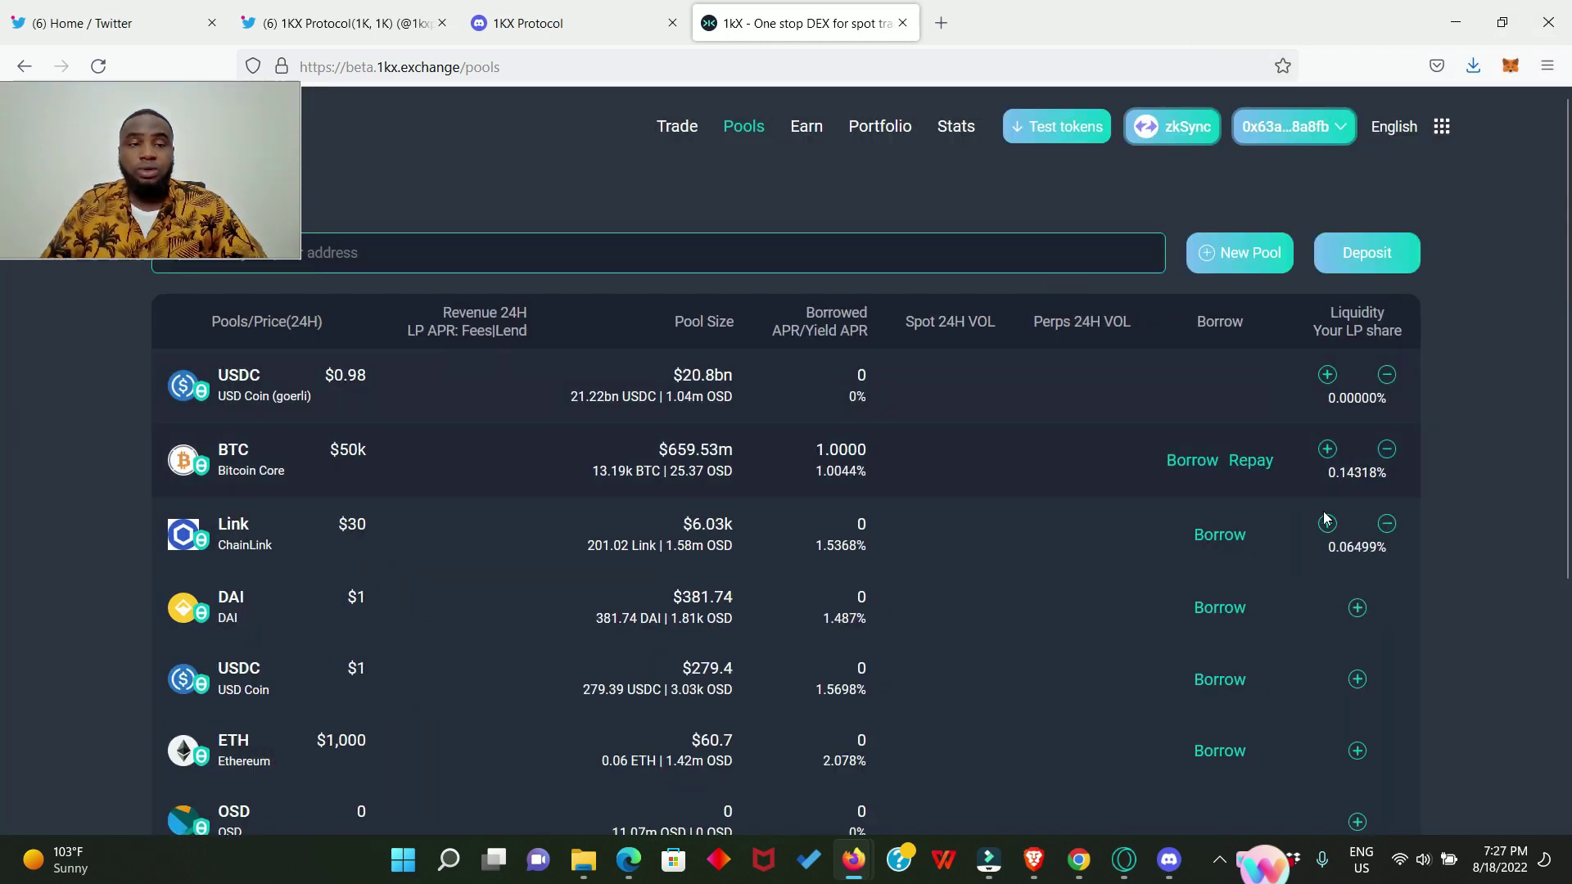
pyautogui.click(1387, 450)
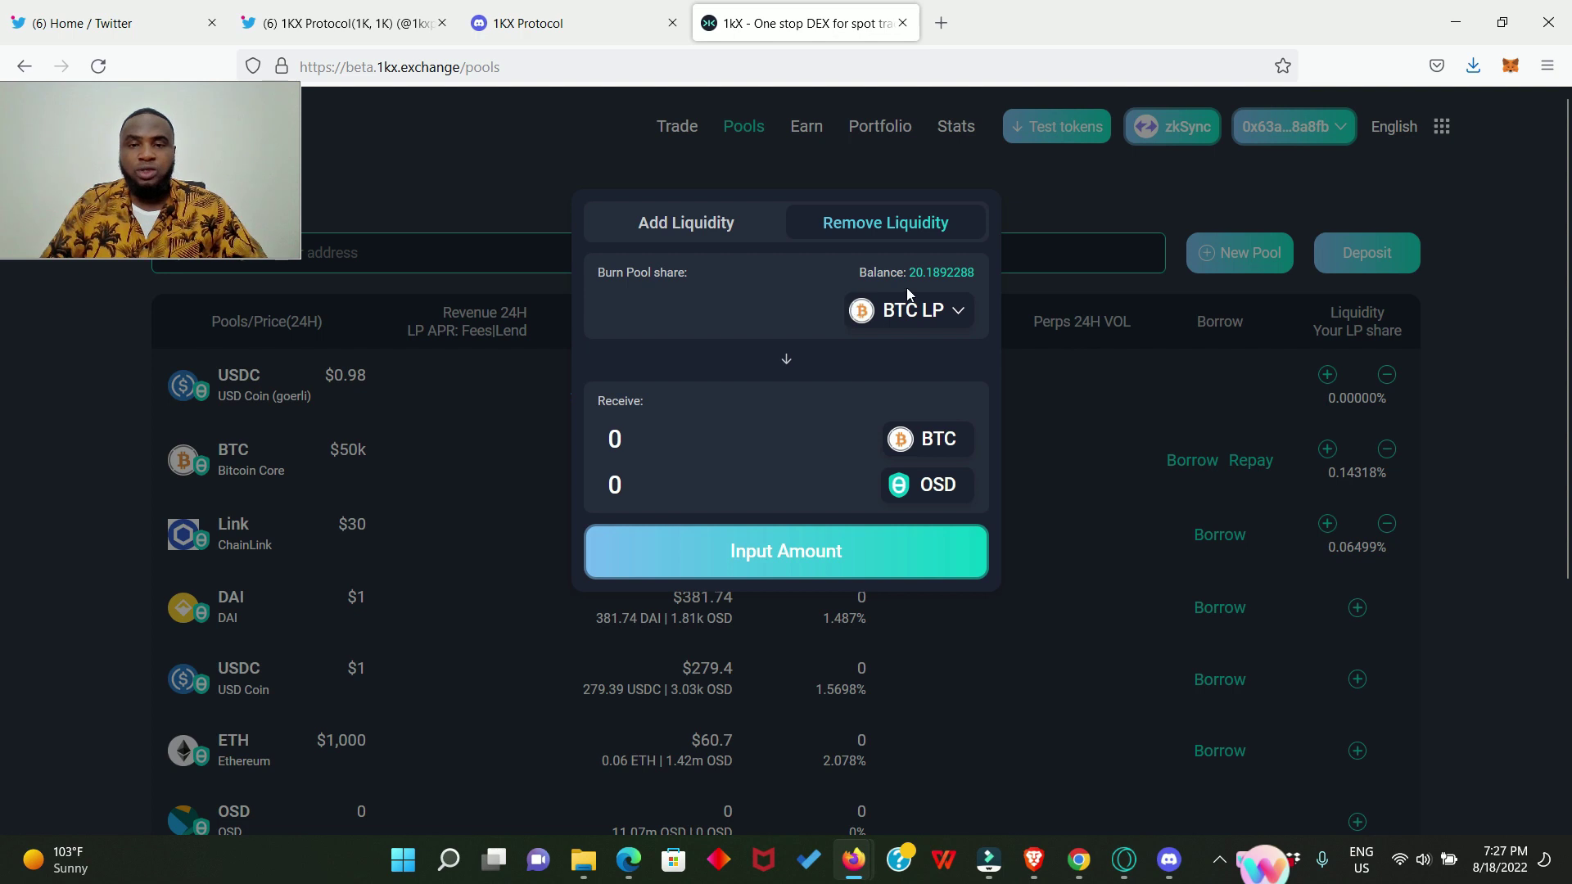
pyautogui.moveTo(907, 271); pyautogui.dragTo(988, 276)
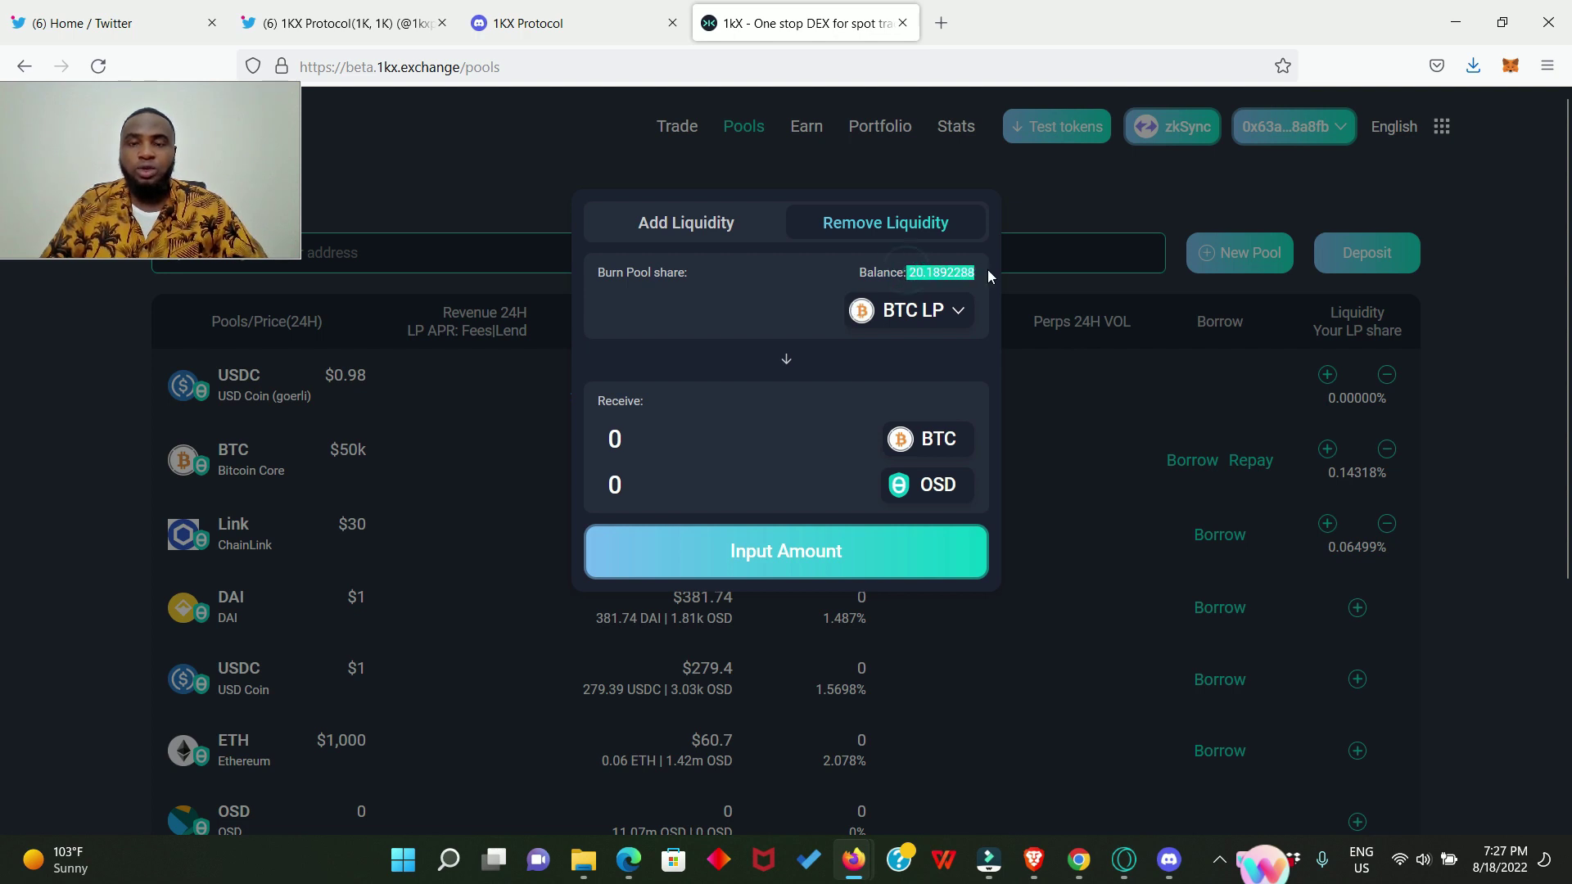
pyautogui.click(727, 311)
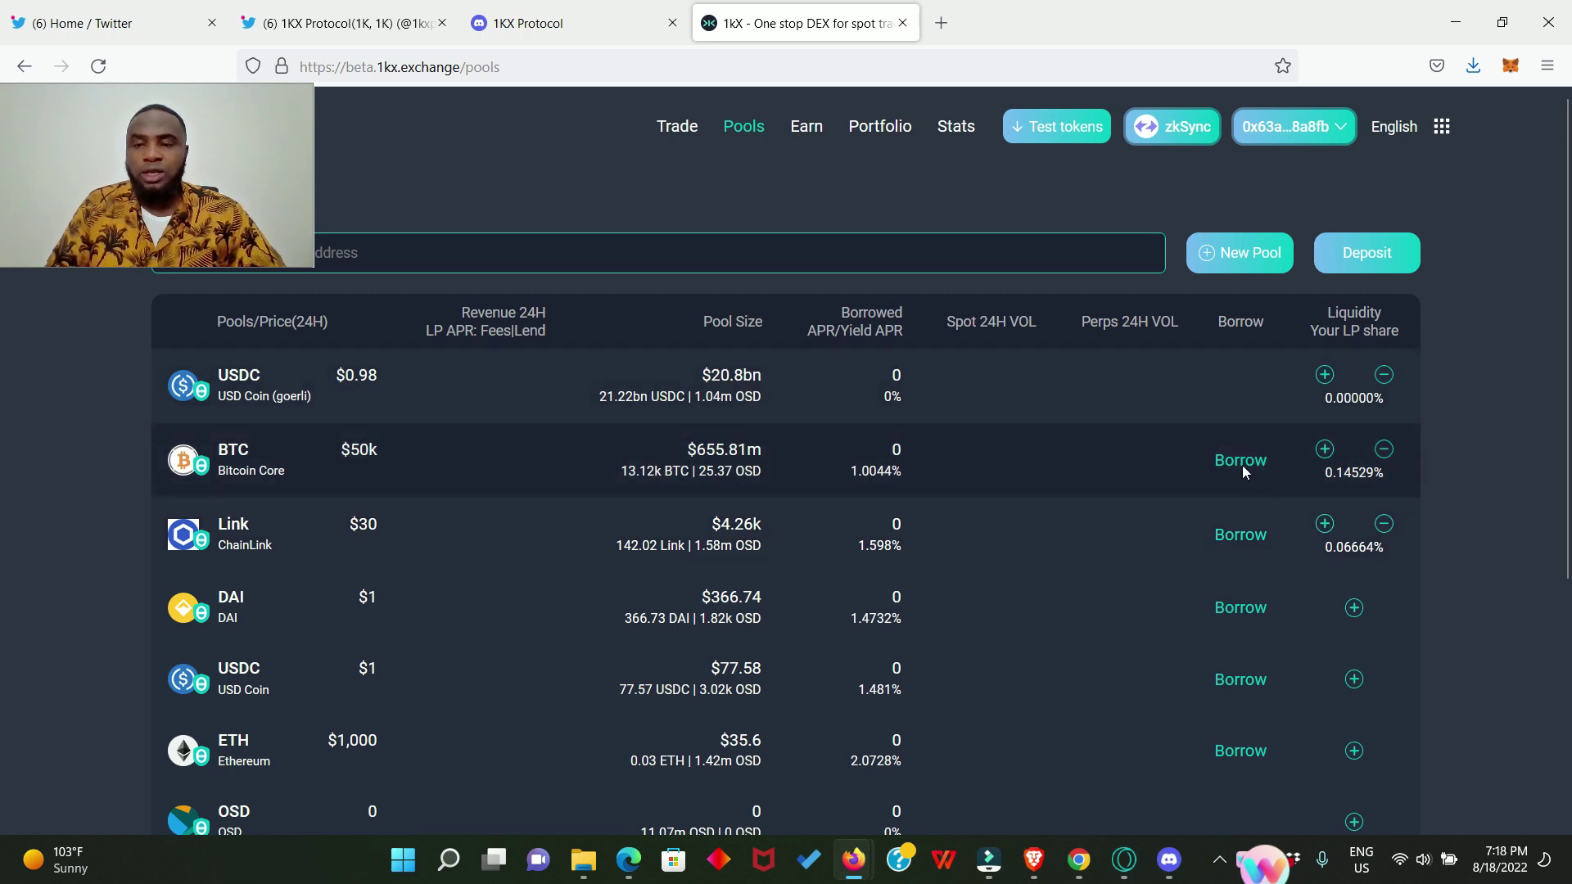
# Step: Set up a BTC borrow with 2 BTC as collateral and 1 BTC to borrow
pyautogui.click(1240, 460)
pyautogui.click(909, 309)
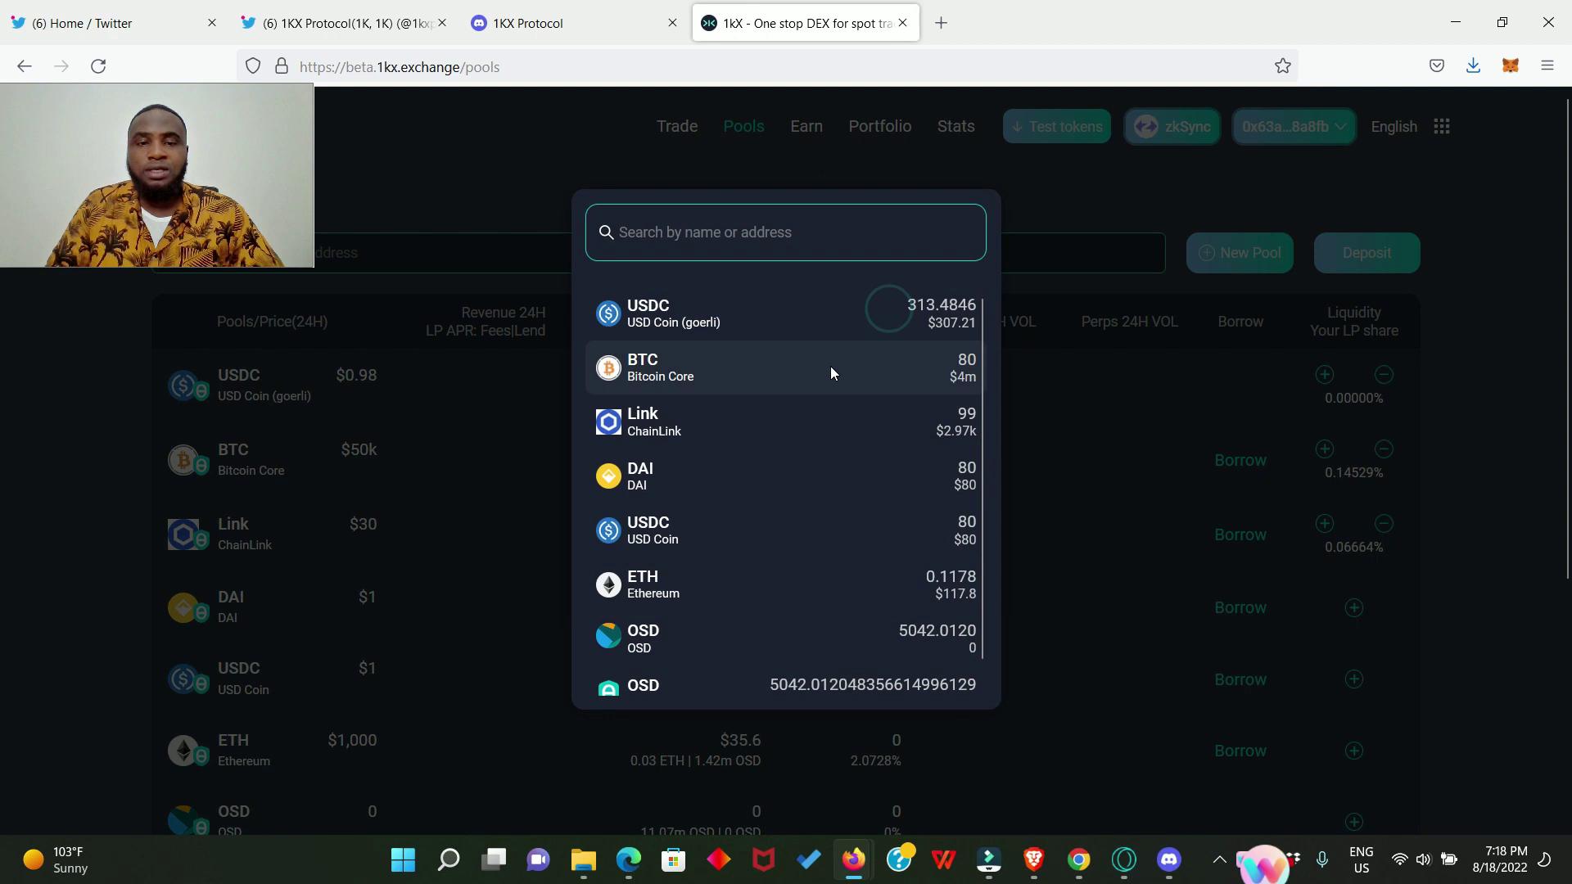
pyautogui.click(768, 369)
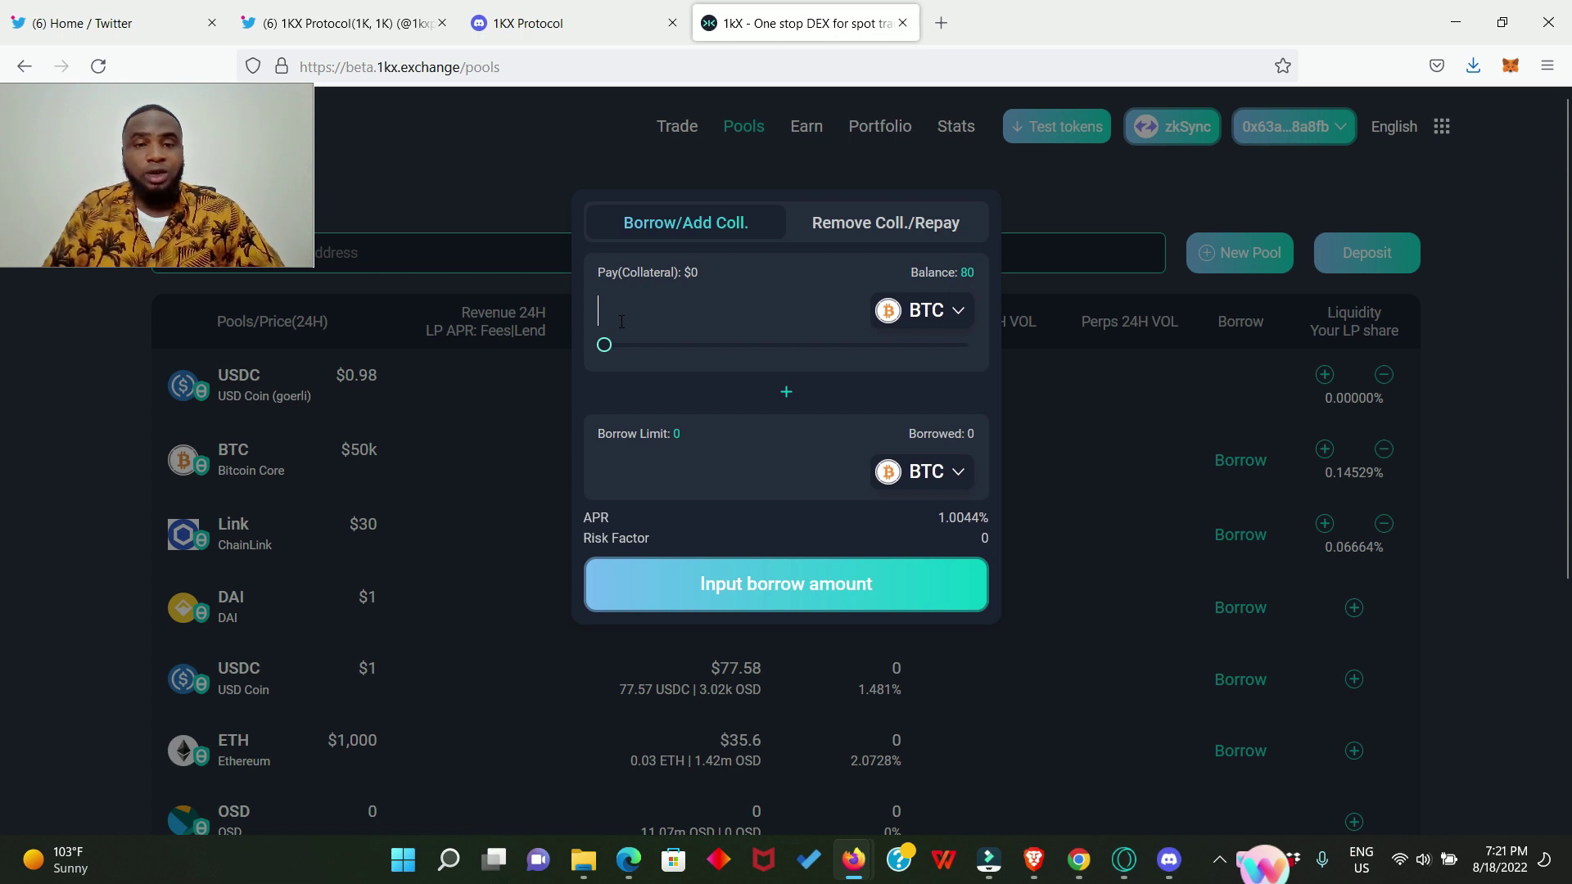
pyautogui.write('2')
pyautogui.click(654, 458)
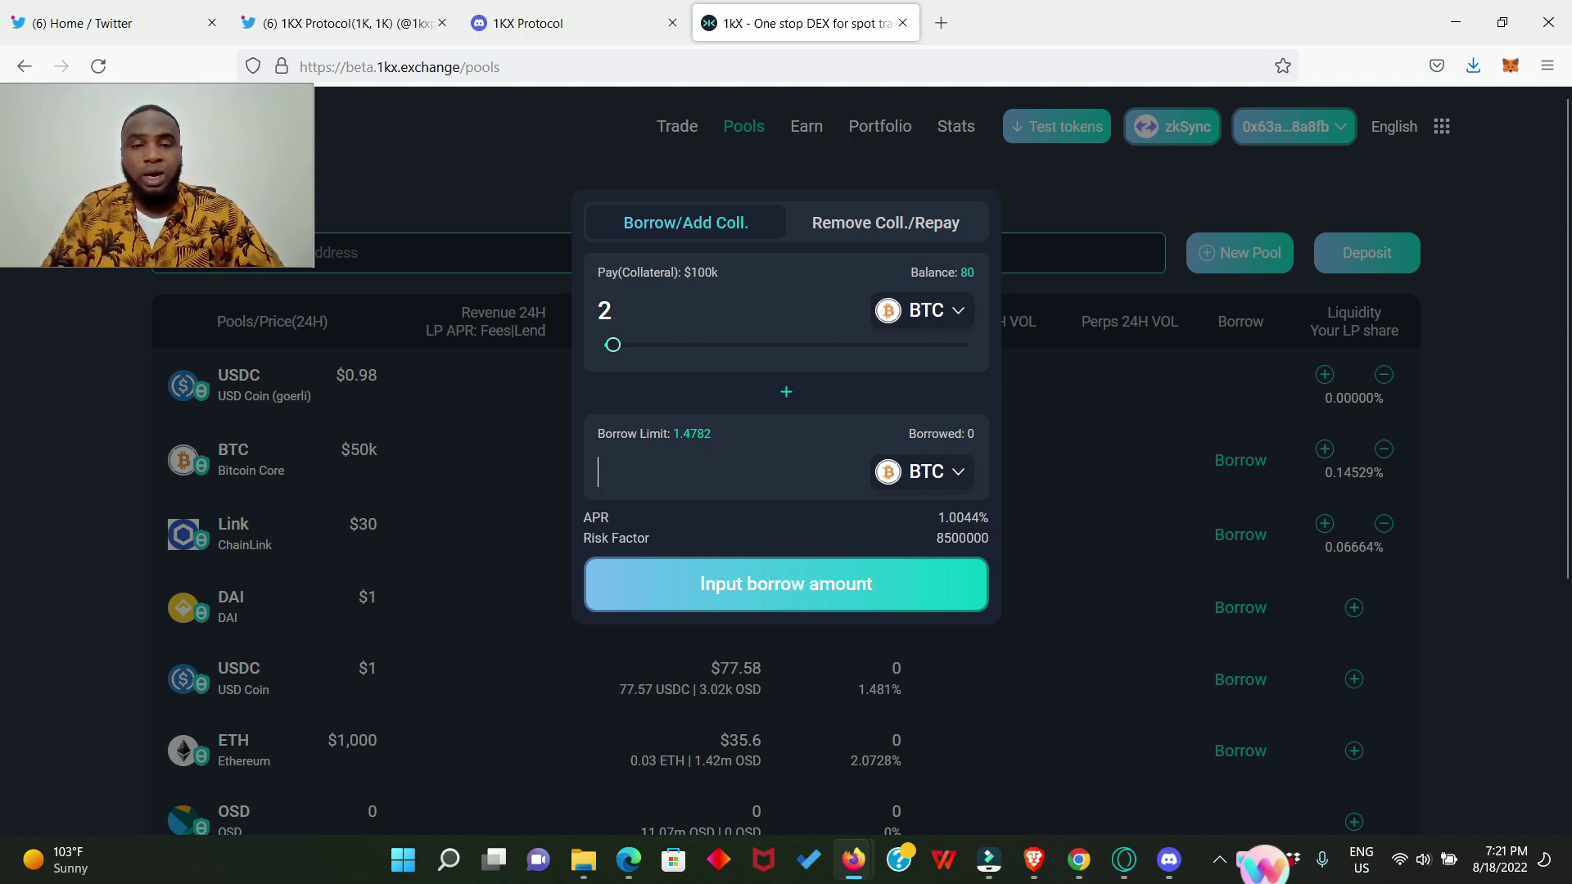
pyautogui.write('1')
# Step: Submit the 1 BTC borrow, sign both MetaMask requests, and close the confirmation
pyautogui.click(789, 588)
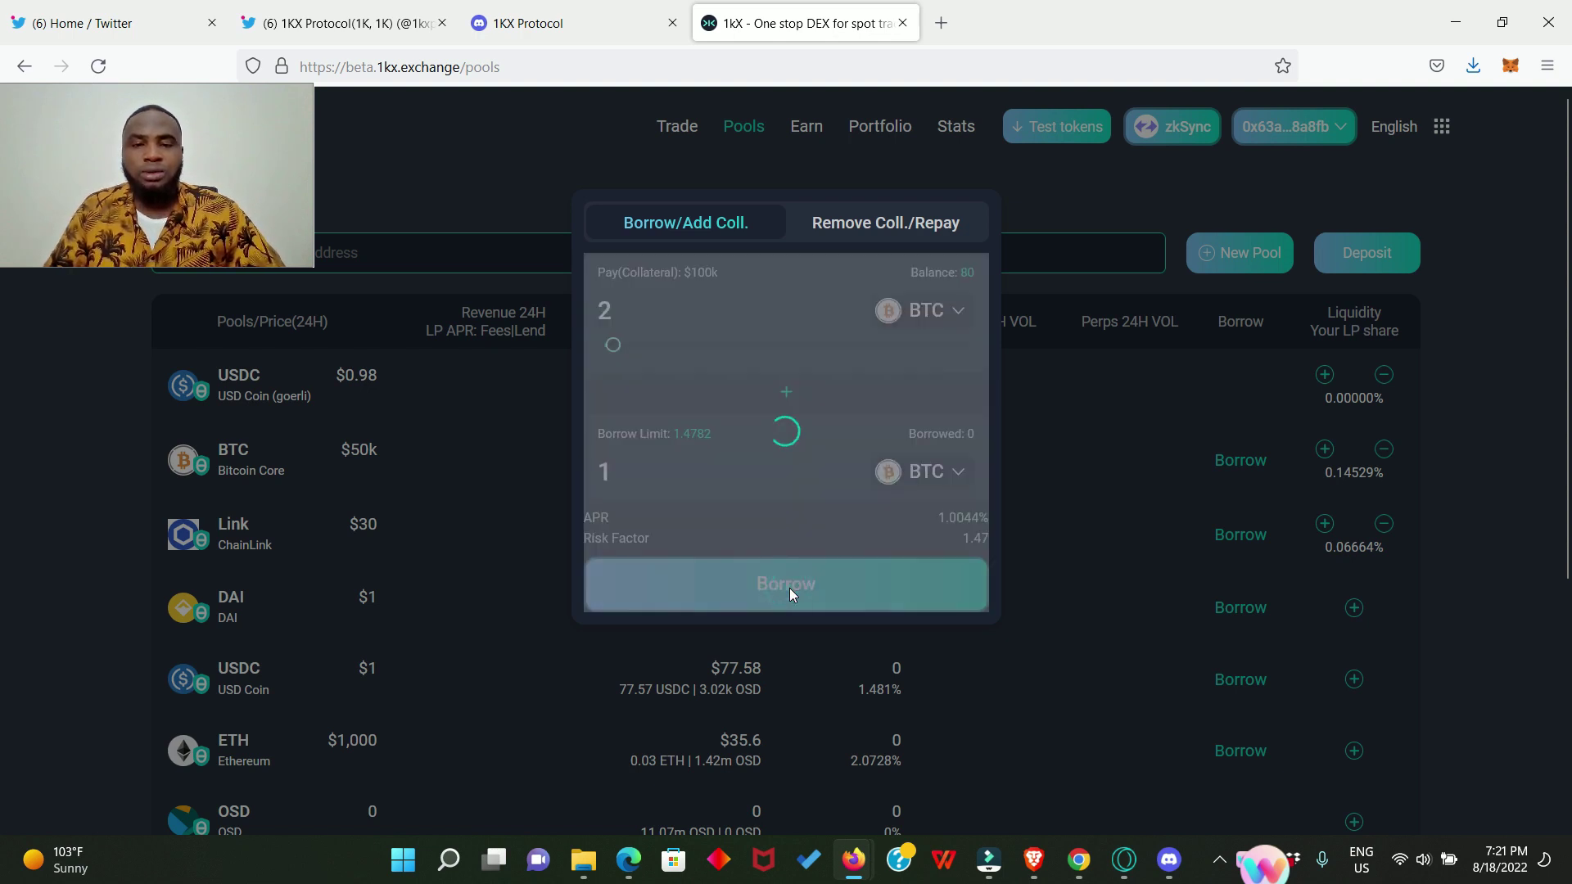
pyautogui.scroll(-5, 1514, 430)
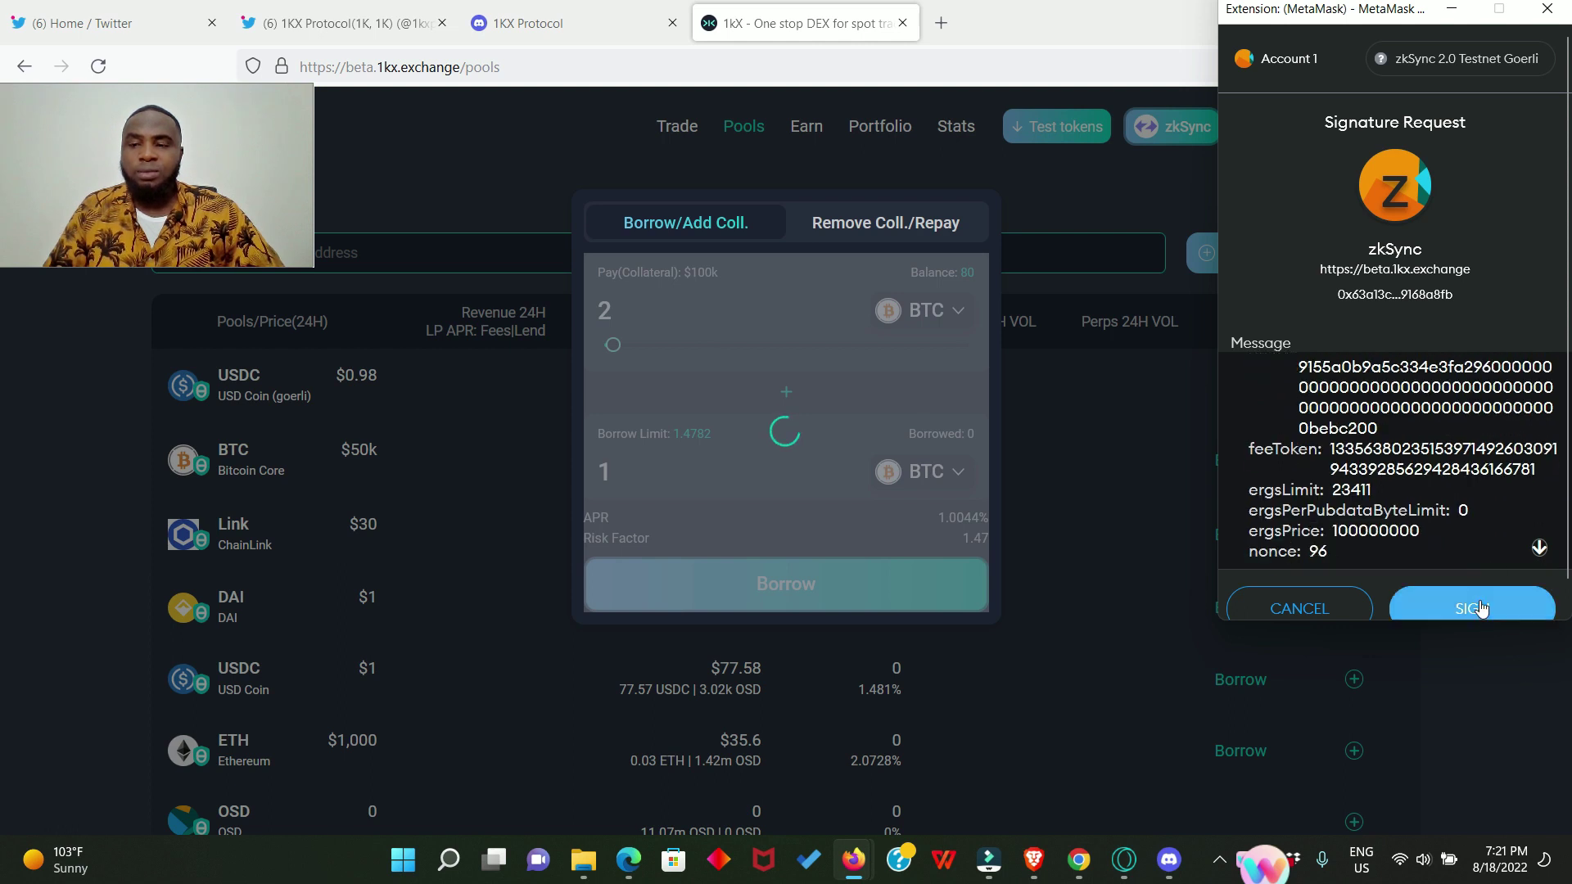
pyautogui.click(1480, 607)
pyautogui.scroll(-5, 1497, 548)
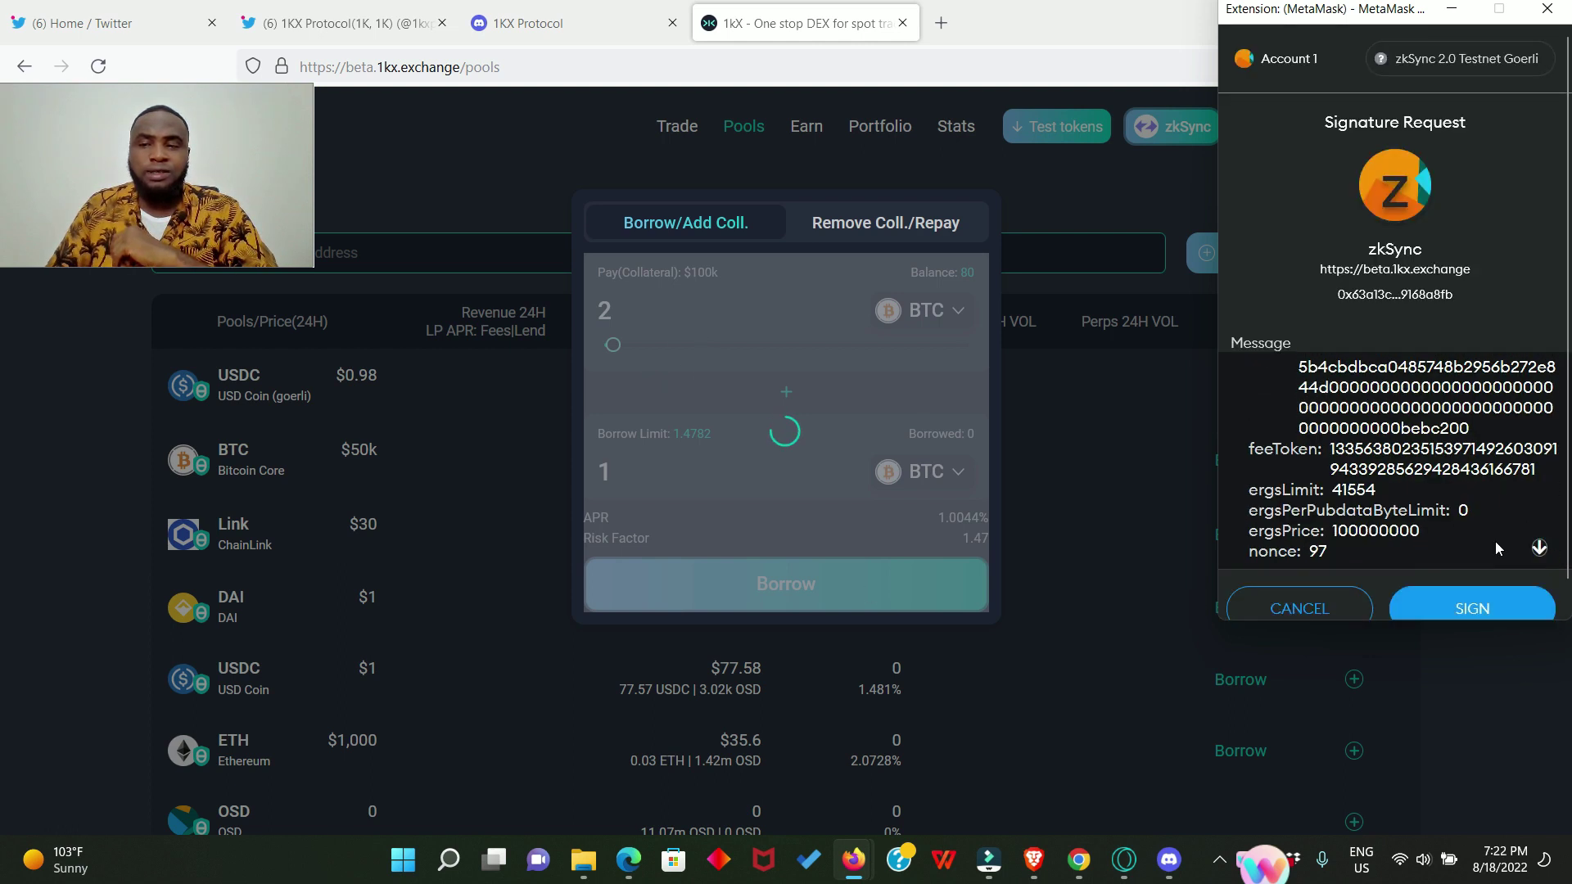
pyautogui.click(1513, 606)
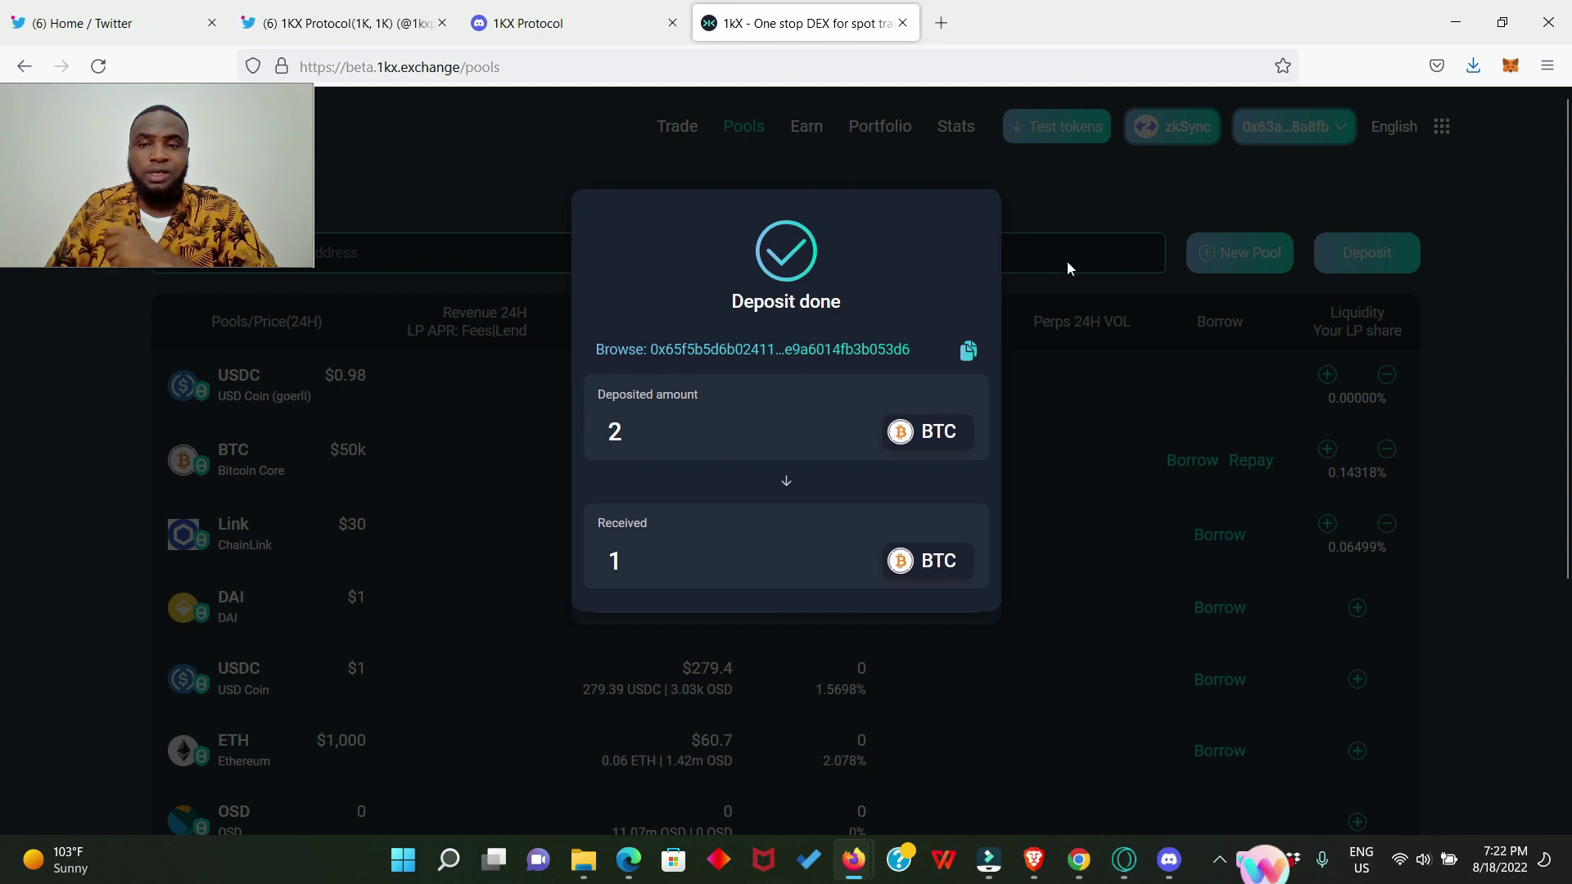
pyautogui.click(1050, 277)
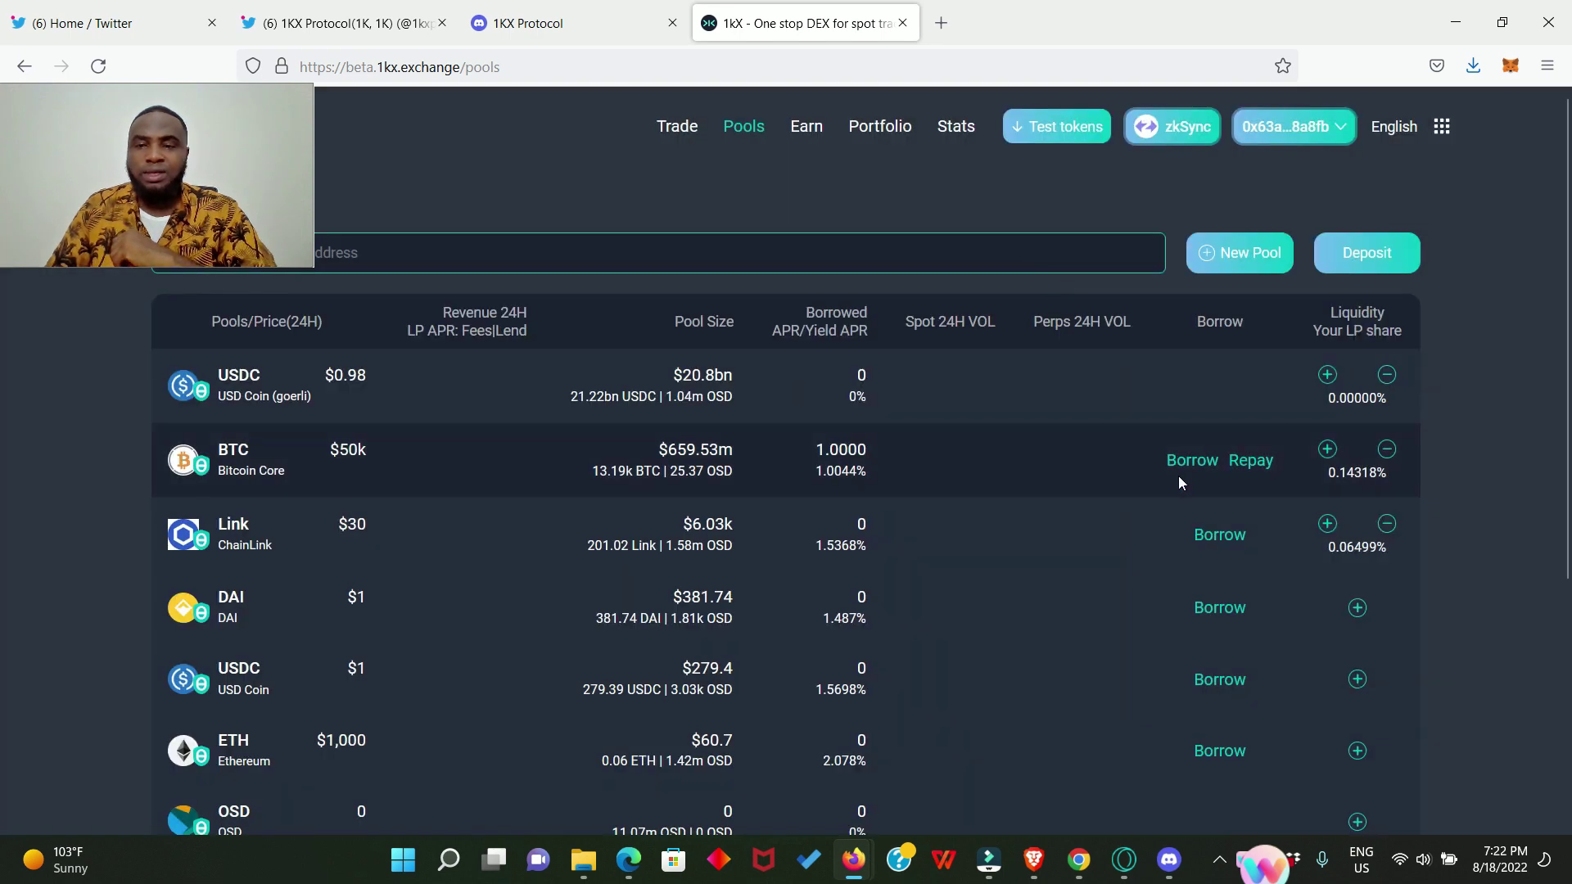
# Step: Open the Repay panel on the BTC row for the 1.0000 BTC loan
pyautogui.click(1257, 462)
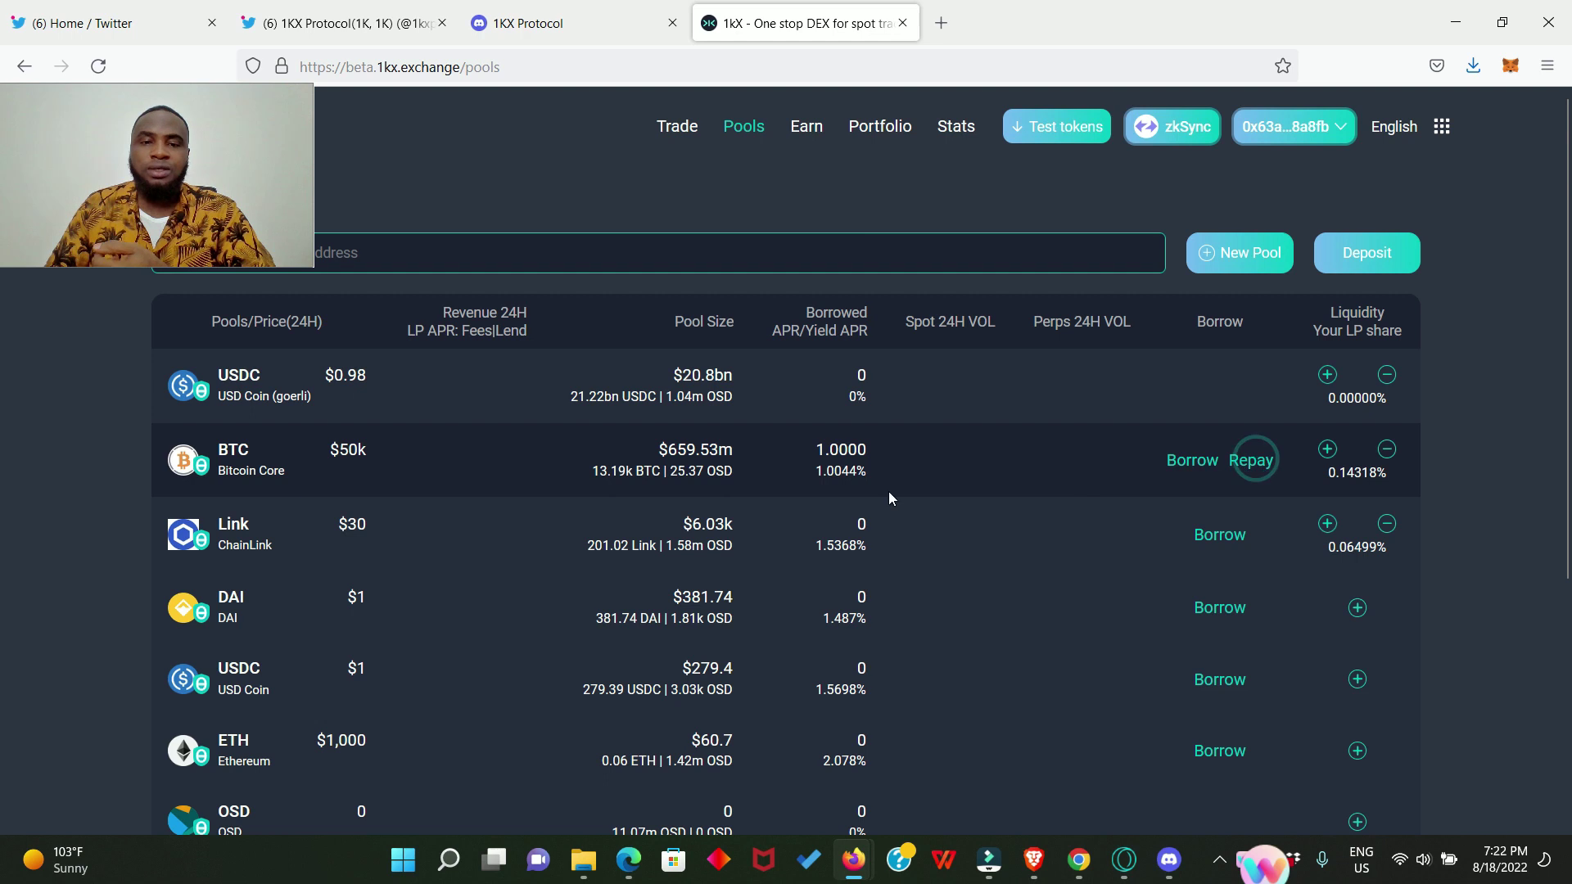